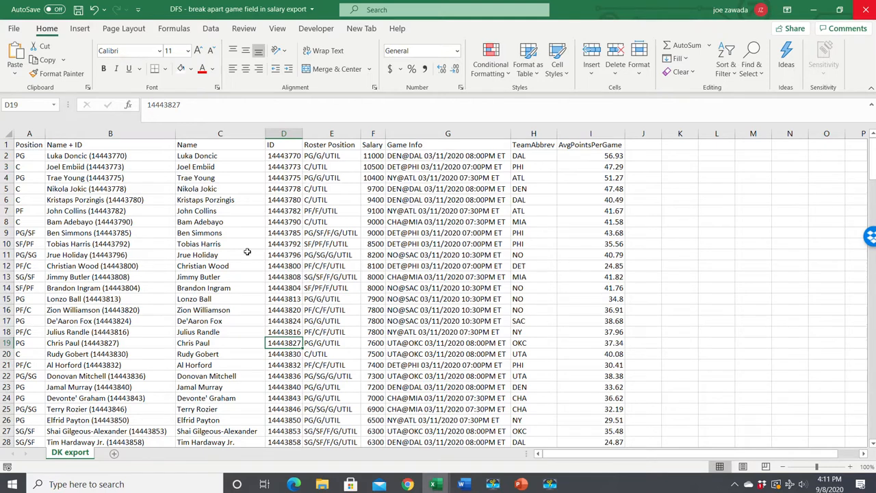
- Examine the Game Info column of the salary export, from its header to the first few game entries
left_click(234, 235)
left_click(402, 213)
left_click(416, 145)
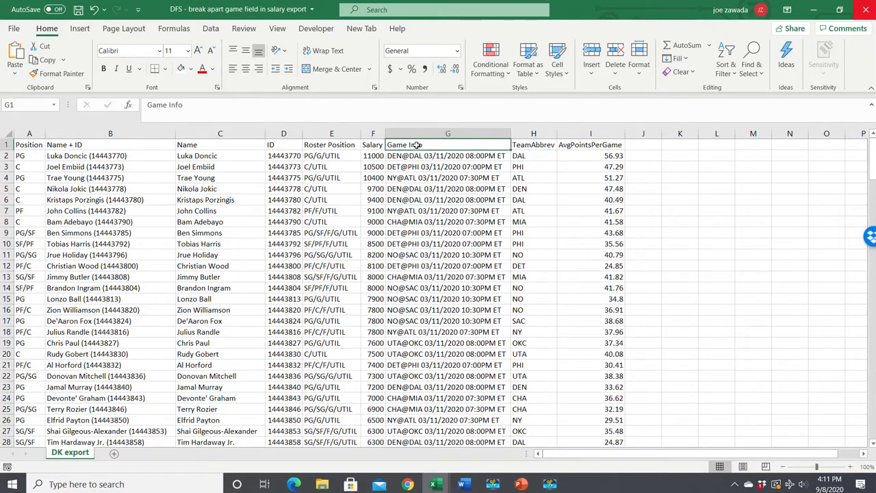
left_click(415, 179)
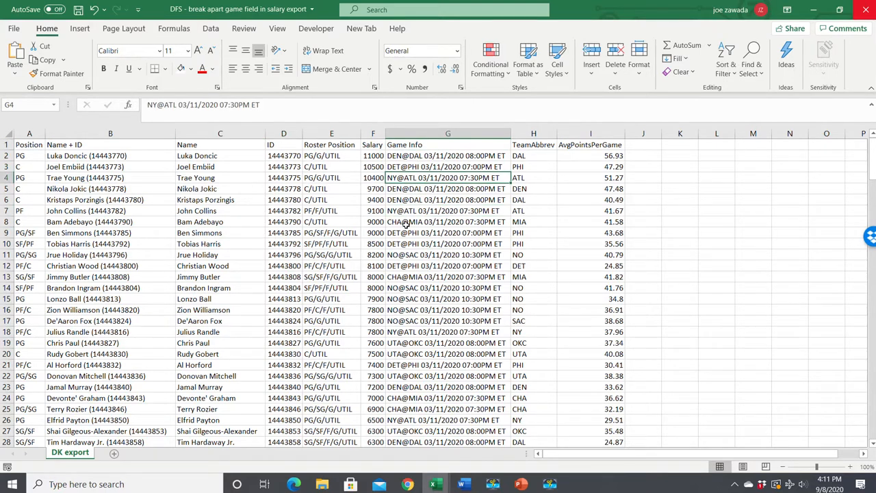
left_click(425, 157)
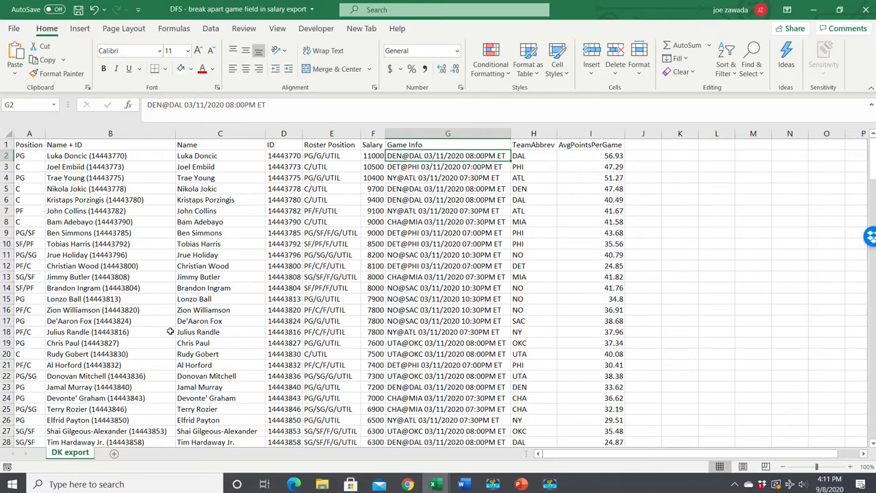
- Add a new blank worksheet after the DK export sheet and open it
left_click(114, 455)
left_click(72, 454)
left_click(567, 244)
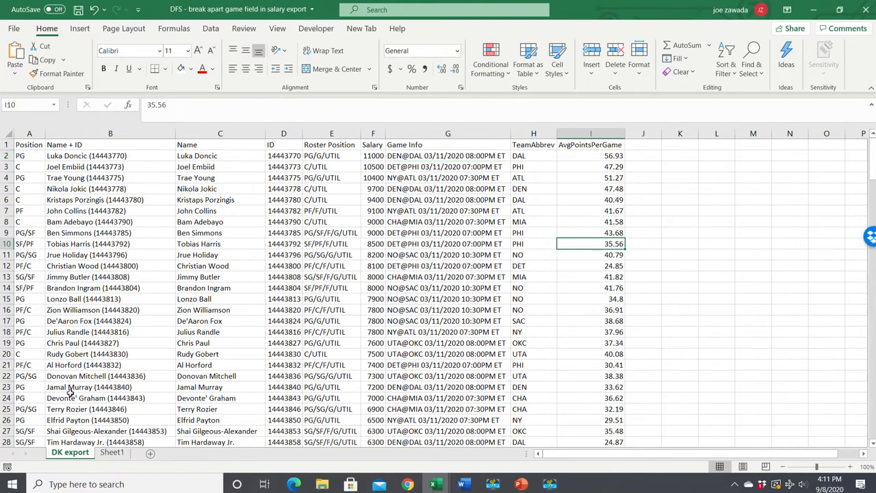
left_click(112, 454)
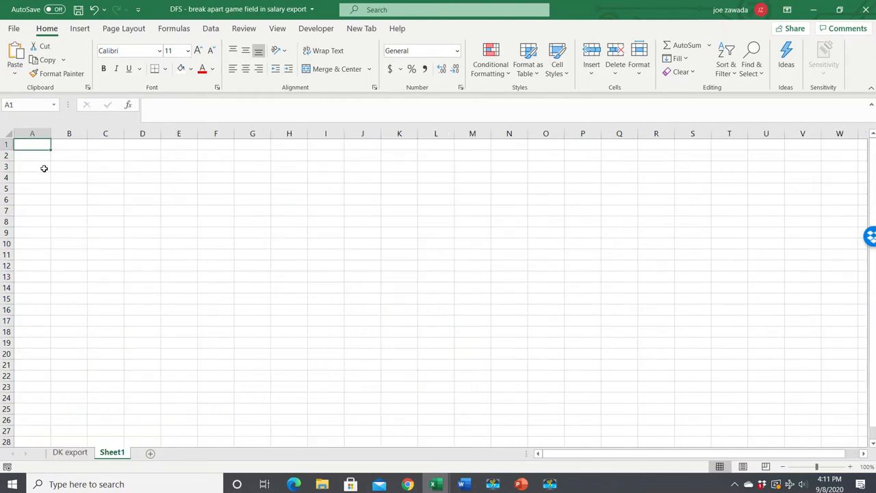
- Enter the column headers Game, Date and Time in cells A1 to C1 of Sheet1
type("Game")
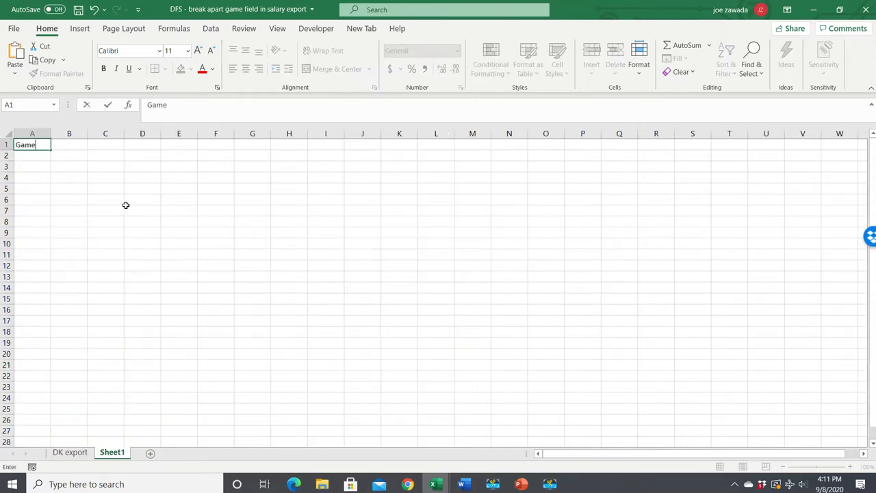
key("Tab")
type("Date")
key("Tab")
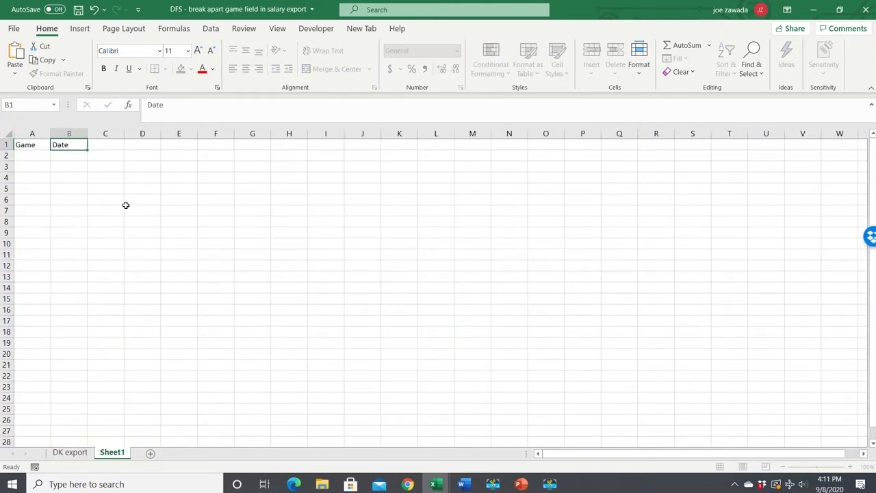
type("Time")
key("ctrl+Return")
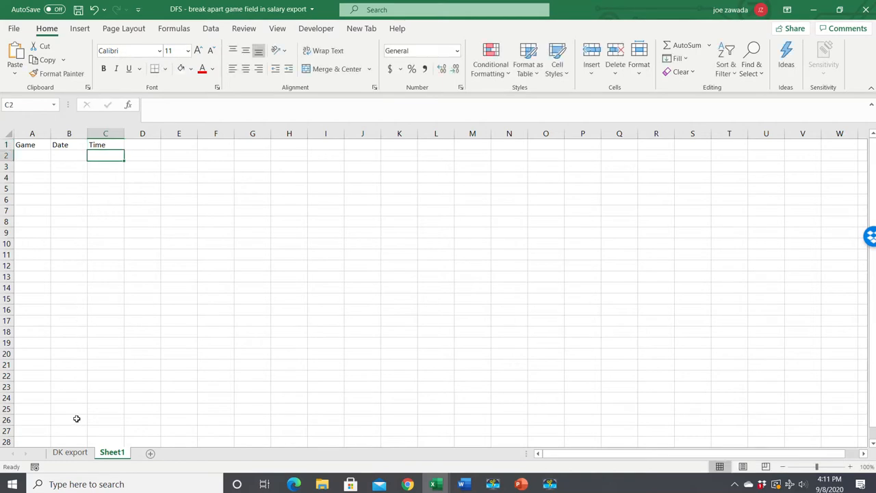
- Examine how the Roster Position, Name + ID and Game Info entries are composed on the DK export sheet
left_click(76, 452)
left_click(341, 200)
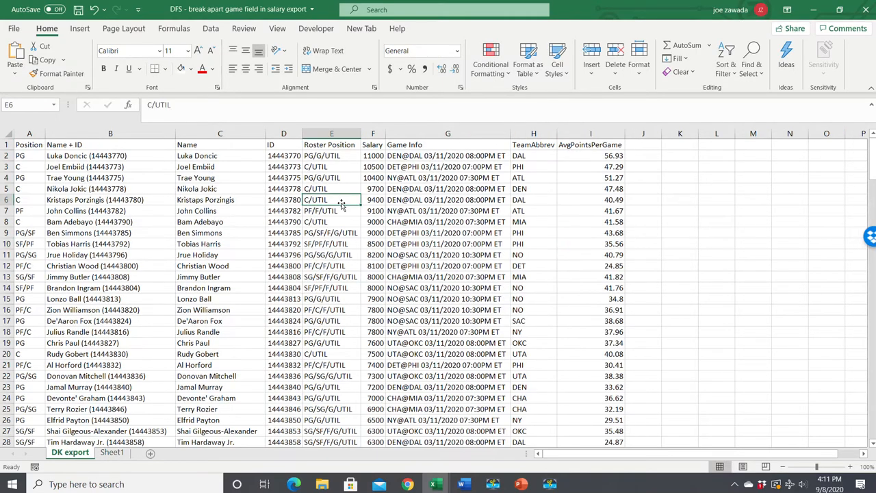
left_click(335, 156)
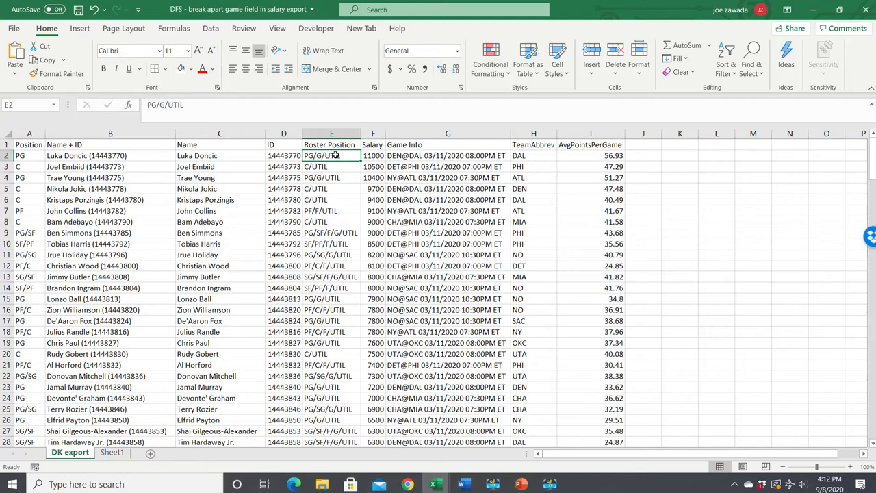
left_click(232, 200)
left_click(109, 160)
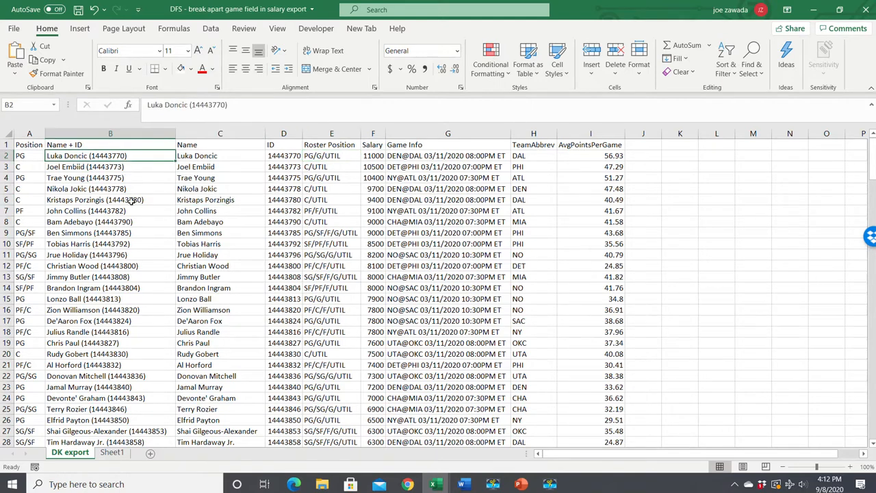
left_click(132, 200)
left_click(130, 152)
left_click(155, 212)
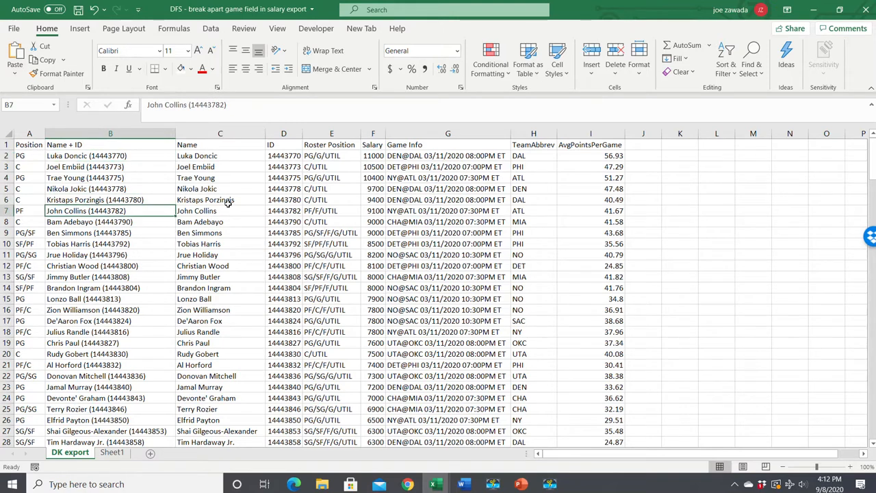
left_click(228, 201)
left_click(133, 210)
left_click(415, 180)
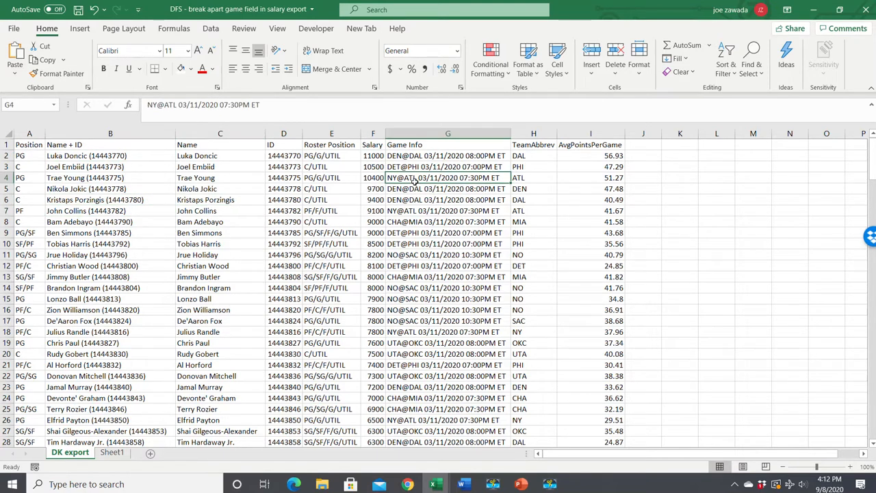
left_click(408, 234)
left_click(415, 155)
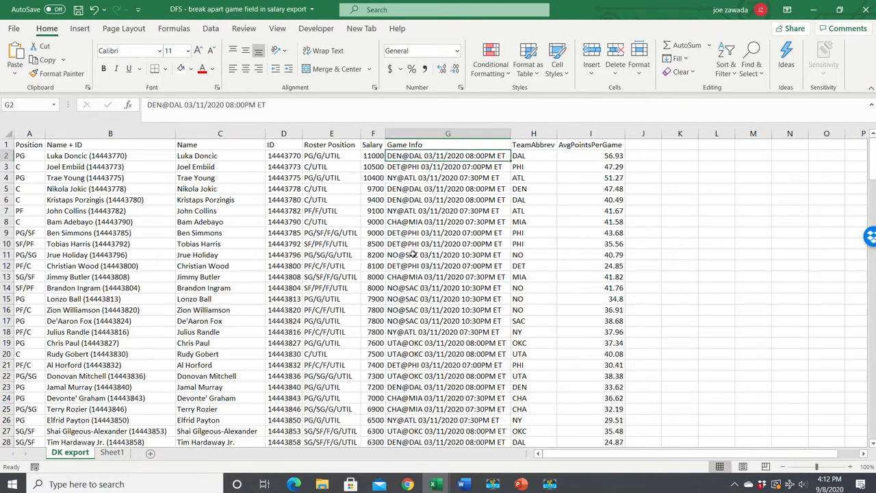
left_click(413, 254)
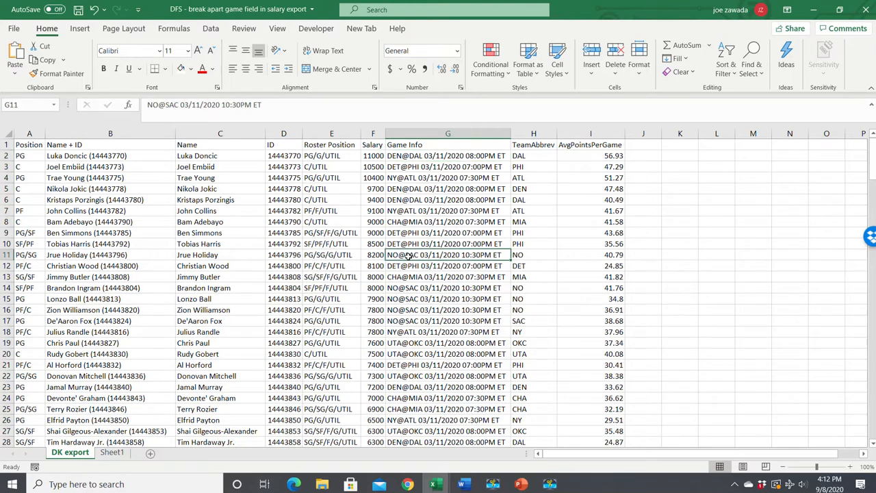
- Widen the Game column on Sheet1 to make room for a formula in cell A2
left_click(113, 455)
left_click(35, 156)
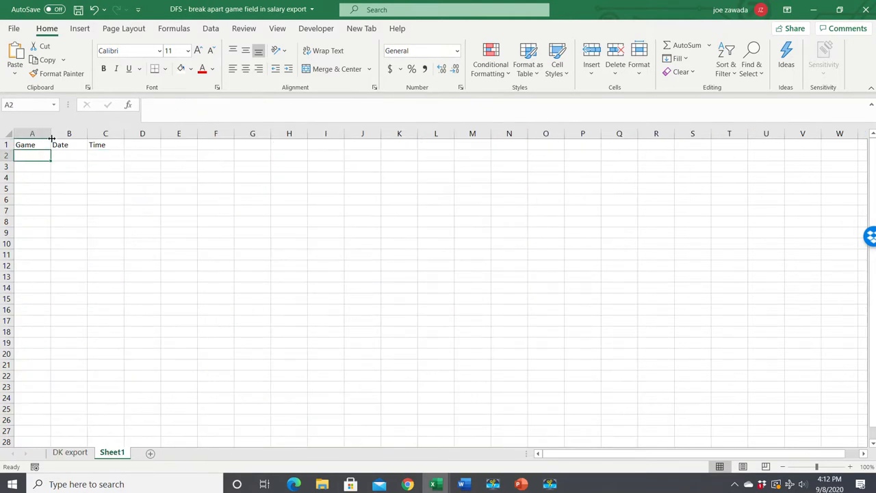
left_click_drag(51, 139, 168, 139)
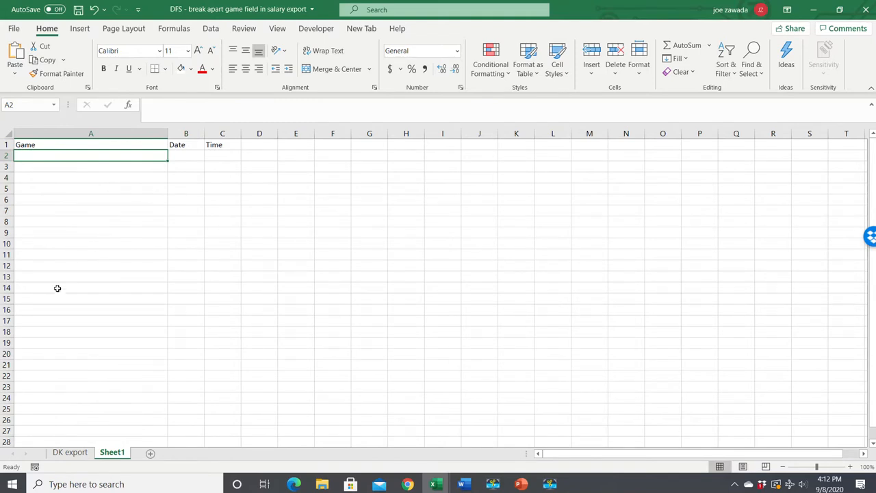
- Enter the formula =LEFT('DK export'!G2,7) in cell A2 of Sheet1 to extract the game
type("=")
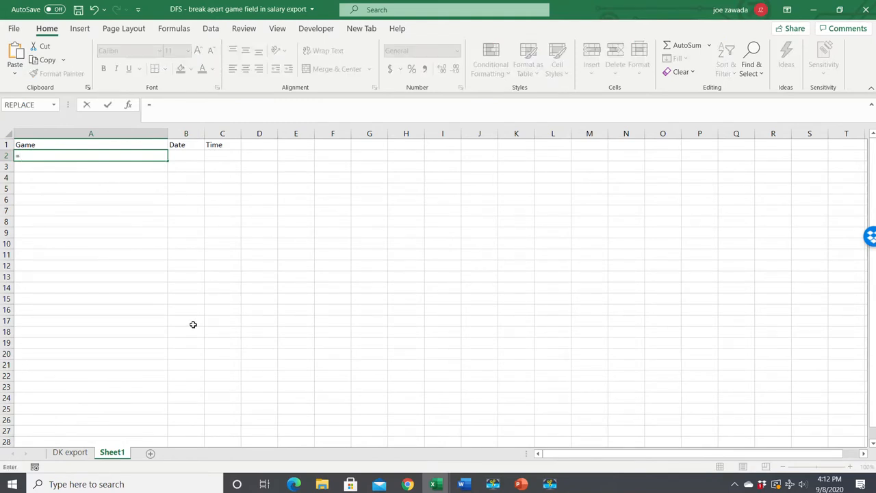
type("left")
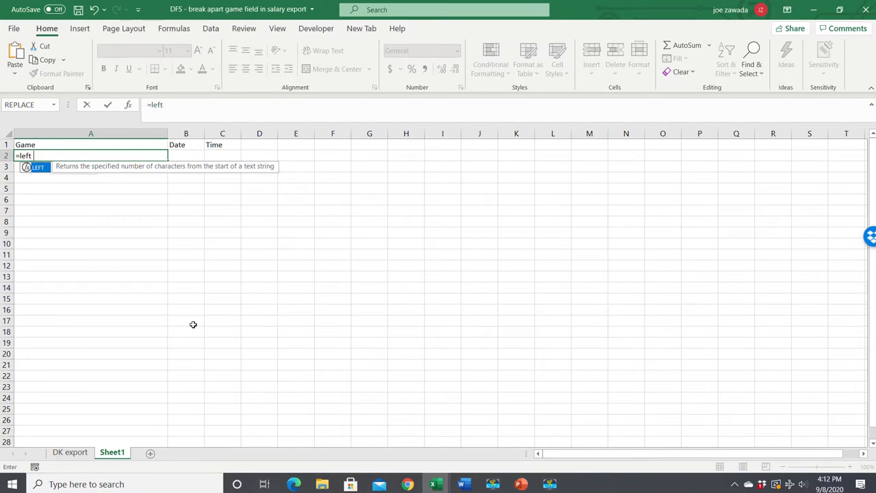
type("(")
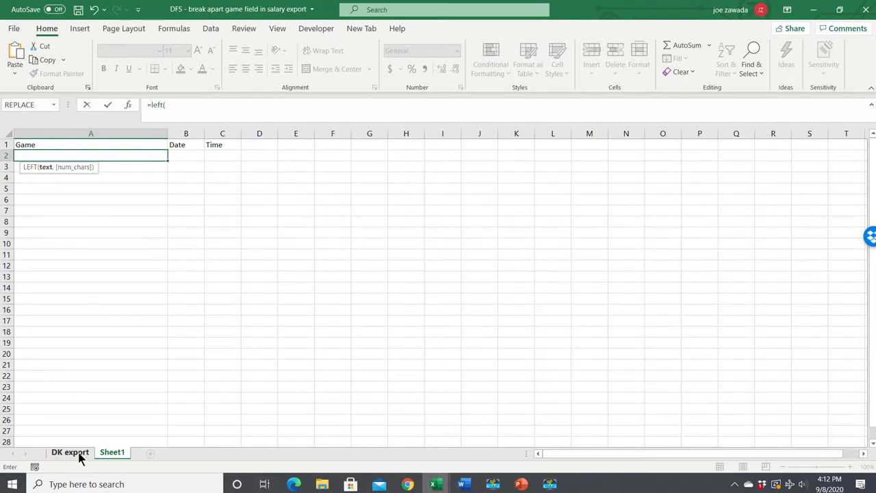
left_click(81, 453)
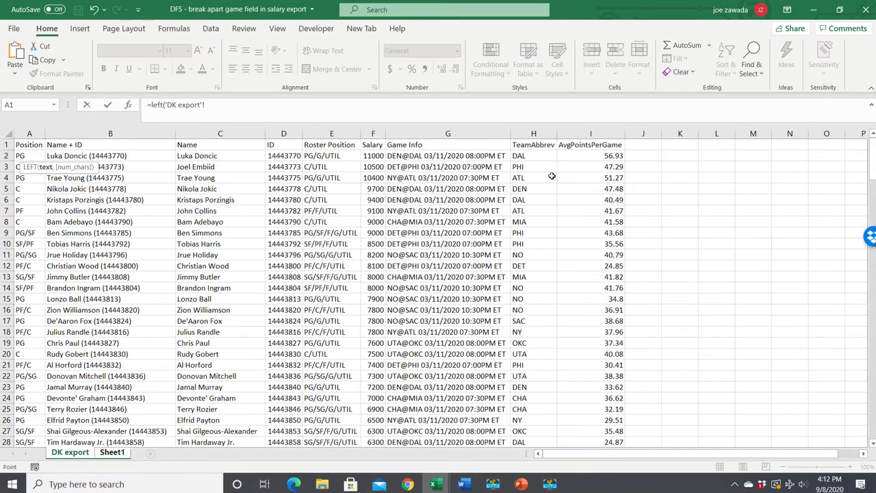
left_click(425, 156)
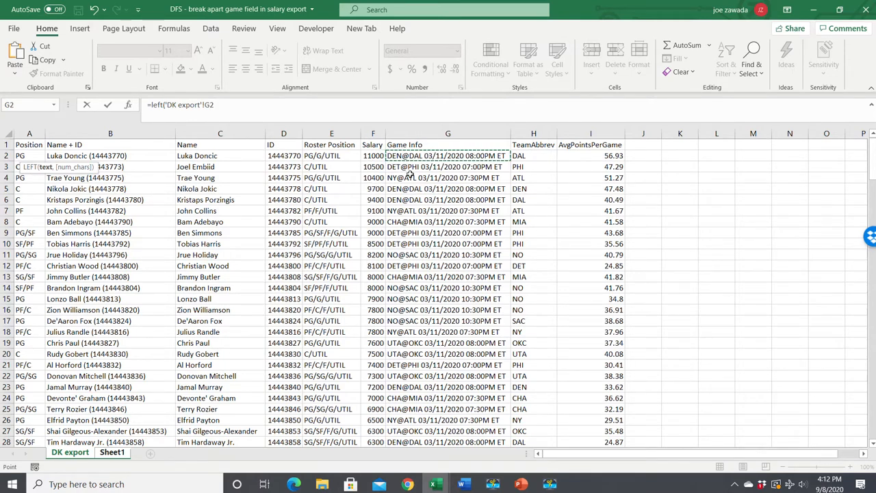
left_click(226, 106)
type(",7")
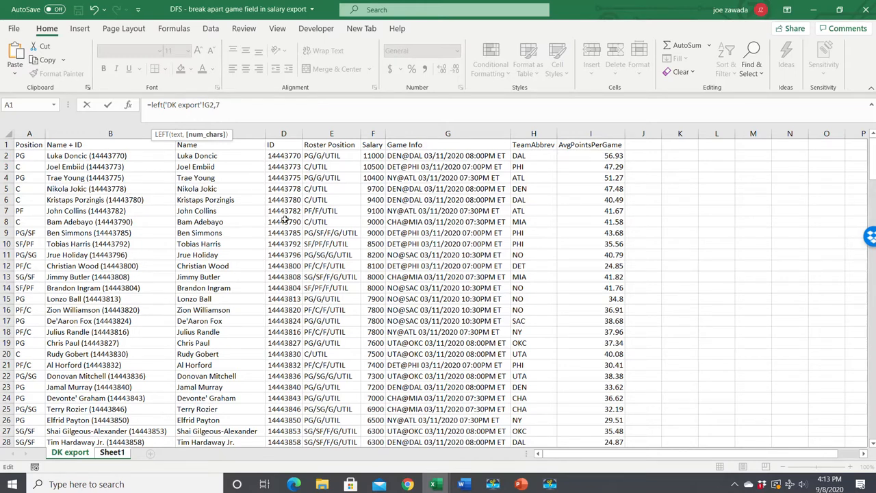
type(")")
key("Return")
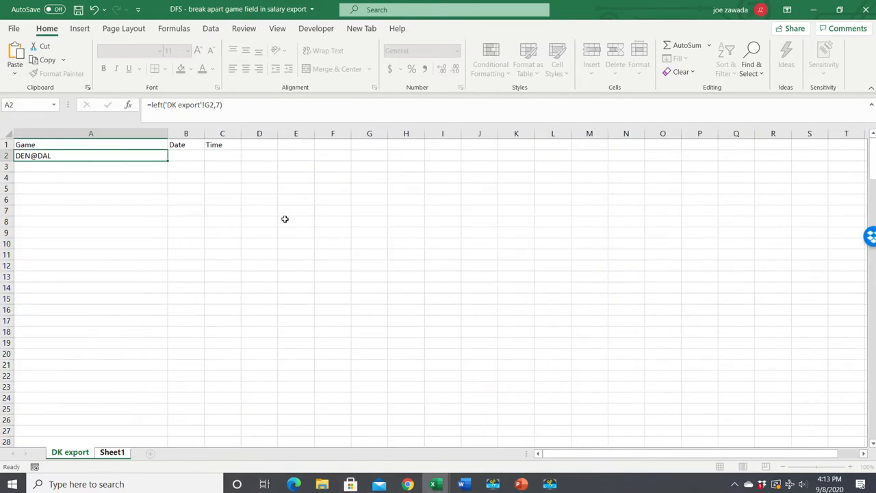
- Copy the game formula from A2 down through A17 and check a few of the filled cells
left_click(97, 156)
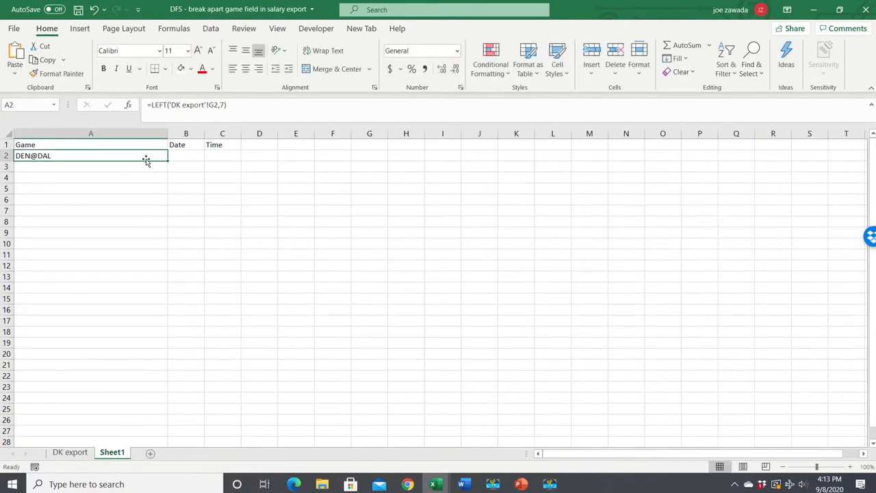
left_click_drag(167, 160, 167, 324)
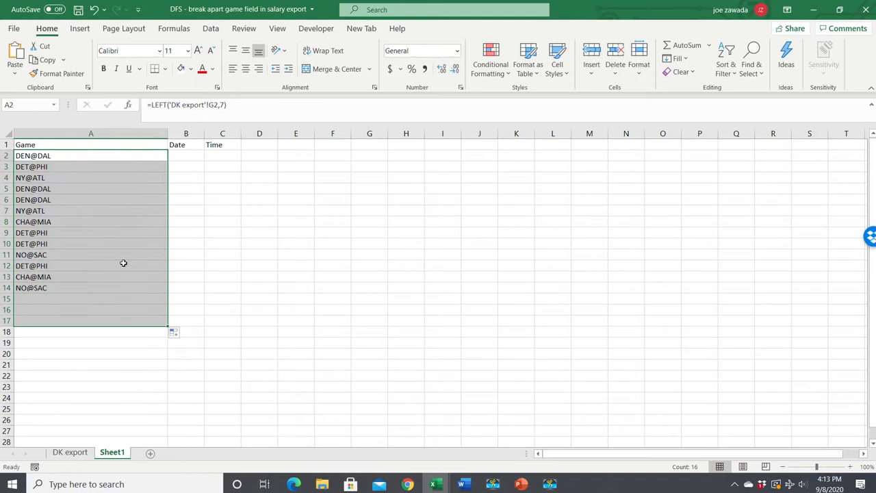
left_click(71, 187)
left_click_drag(70, 258, 72, 268)
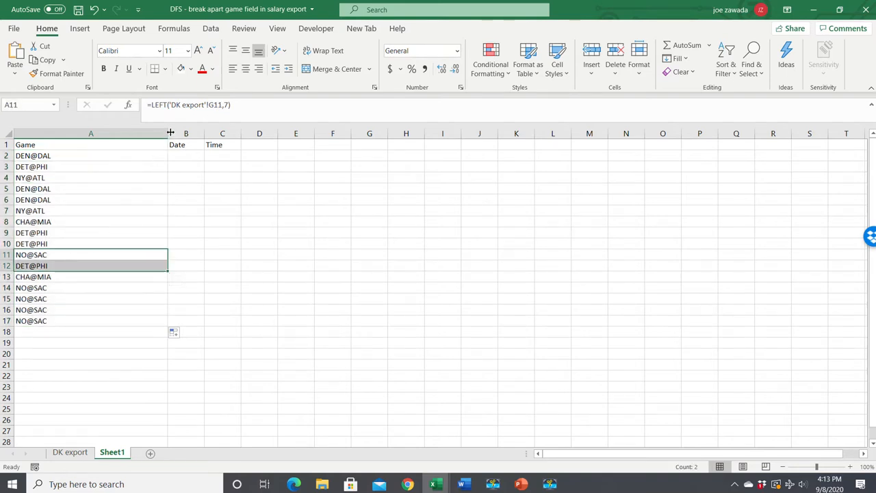
- Fit the Game column to its contents, widen the Date column and select cell B2
double_click(167, 136)
left_click_drag(93, 135, 167, 135)
left_click(76, 154)
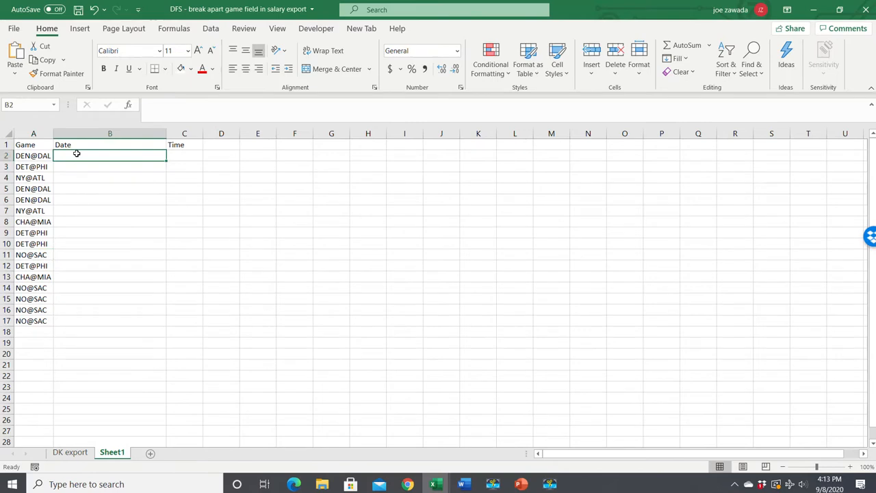
- Examine where the date sits within the Game Info entries on the DK export sheet
left_click(72, 453)
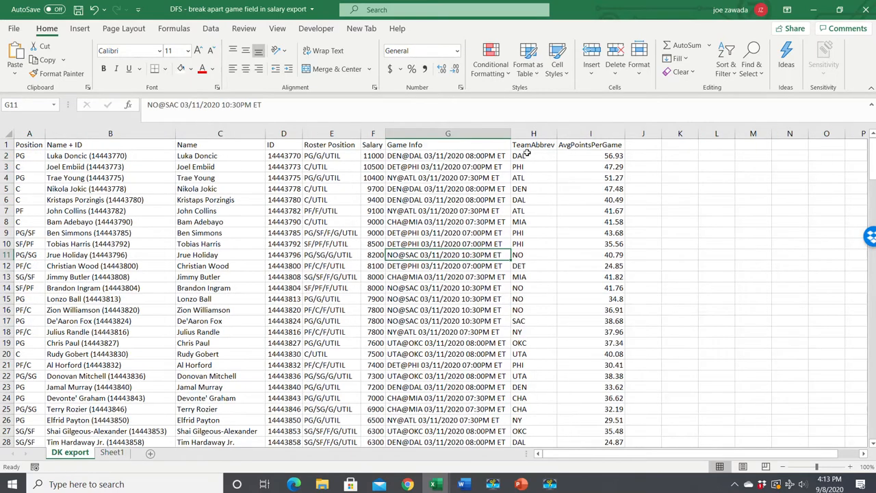
left_click(430, 156)
left_click(428, 186)
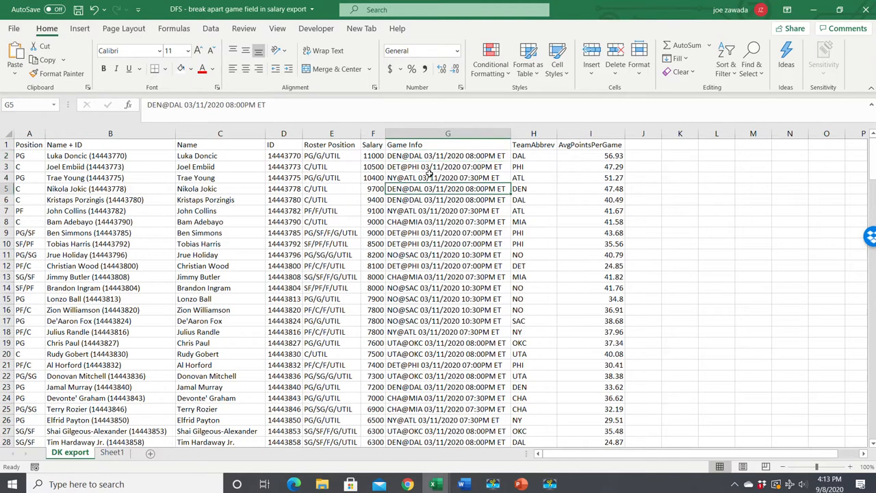
left_click(430, 155)
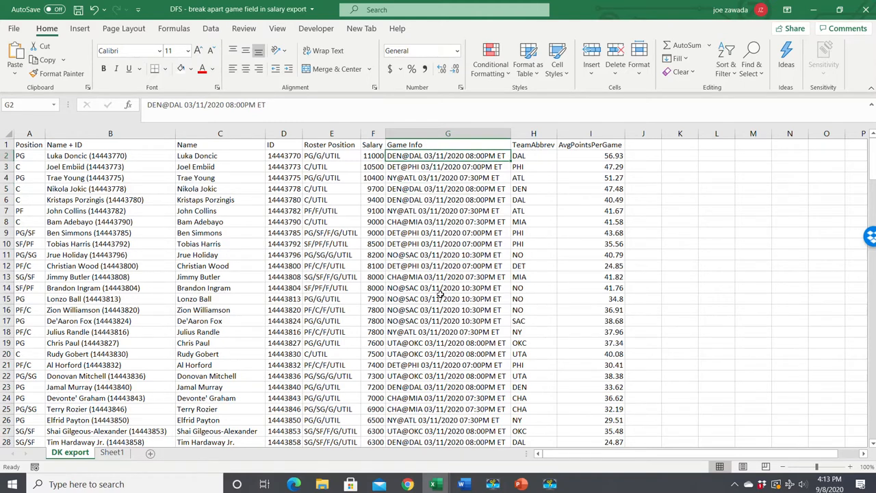
left_click(438, 223)
- Enter the formula =MID('DK export'!G2,FIND(" ",'DK export'!G2)+1,10) in cell B2 of Sheet1 to extract the date
left_click(110, 453)
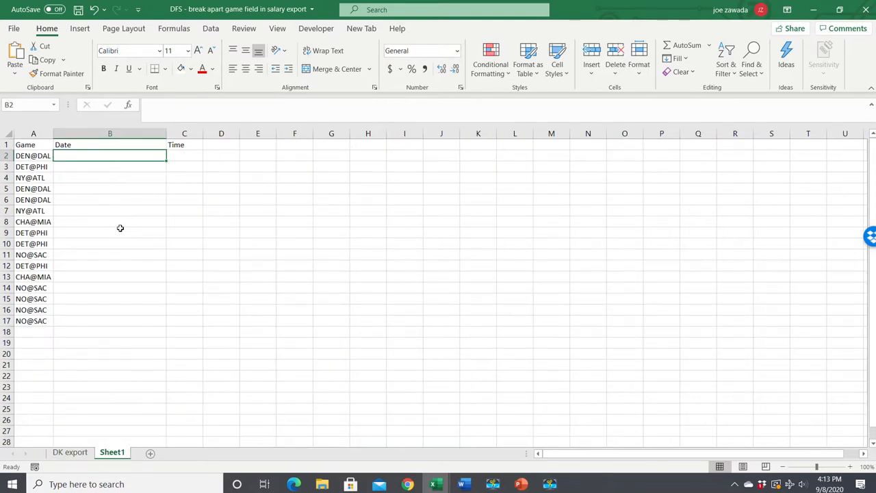
type("=mid")
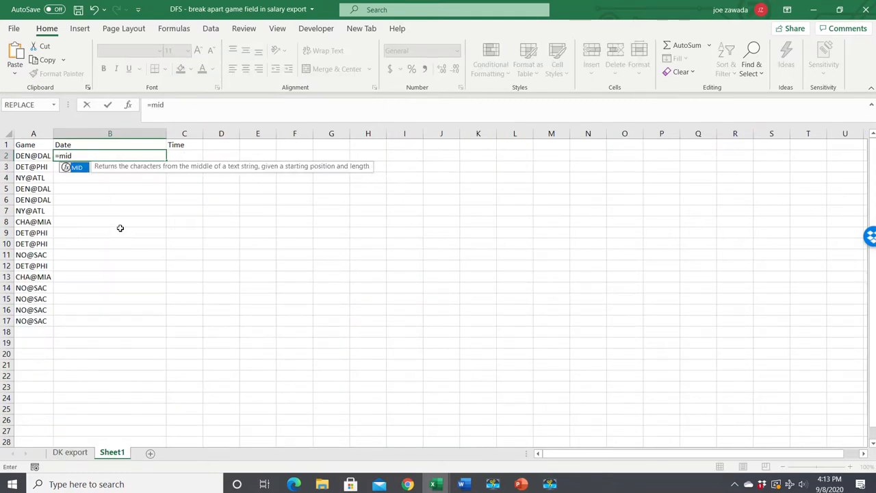
type("(")
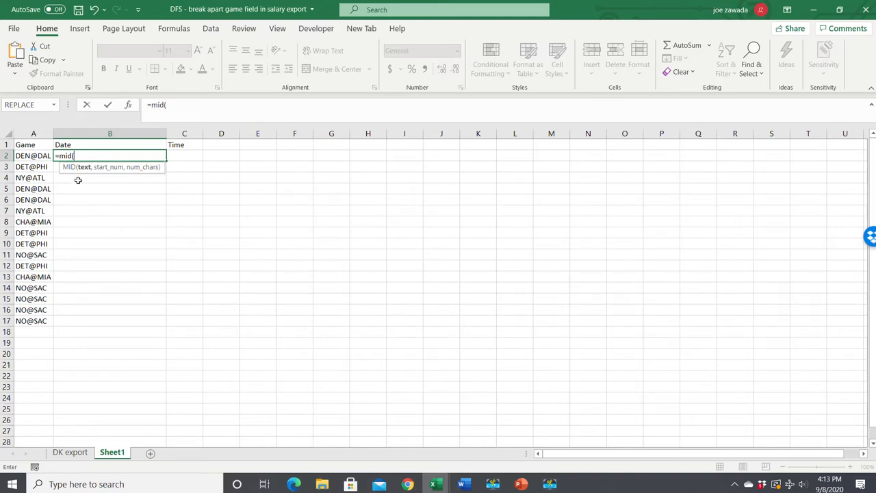
left_click(71, 452)
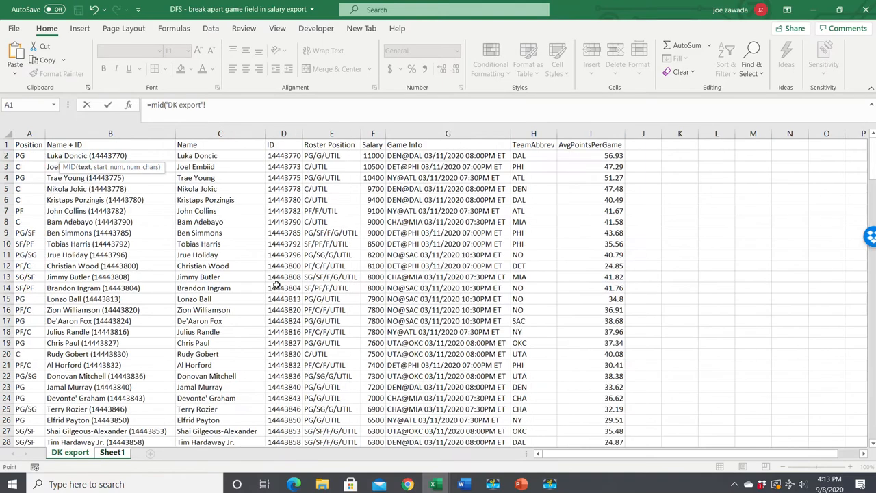
left_click(443, 156)
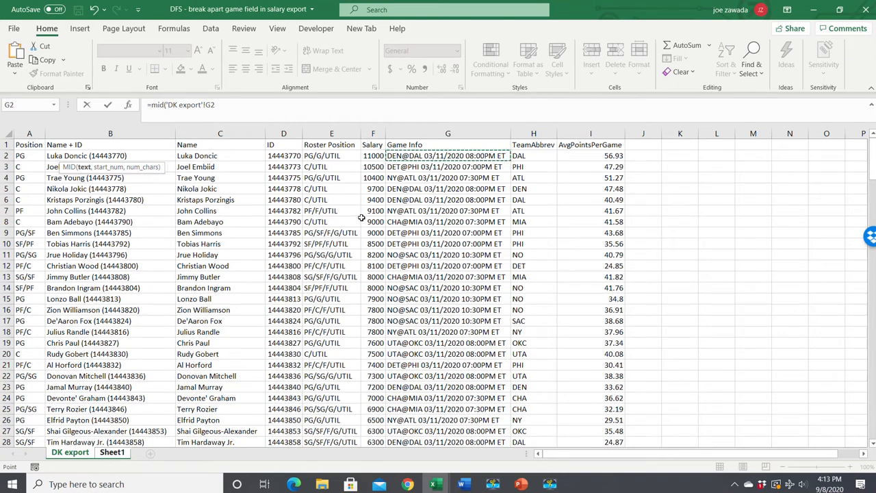
type(",")
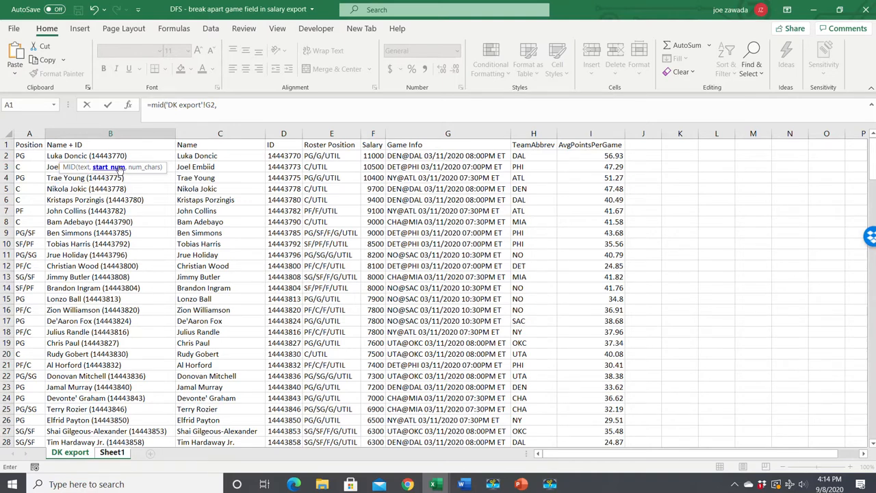
left_click(231, 108)
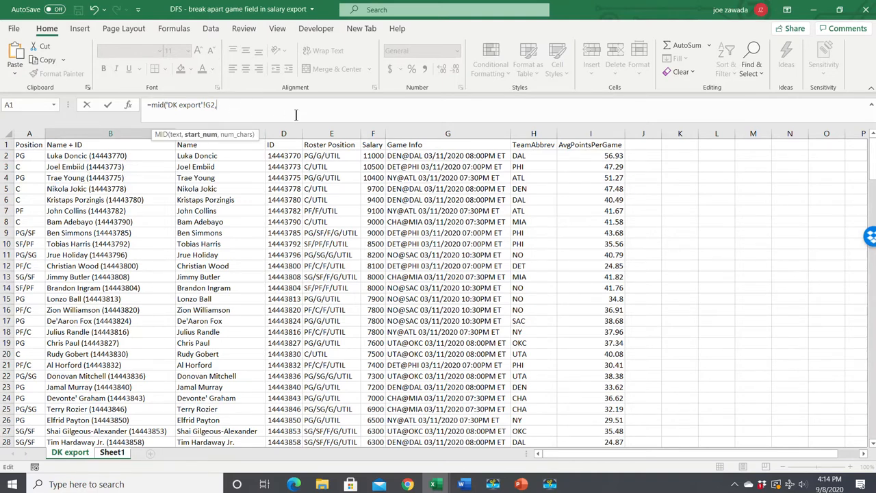
type("find")
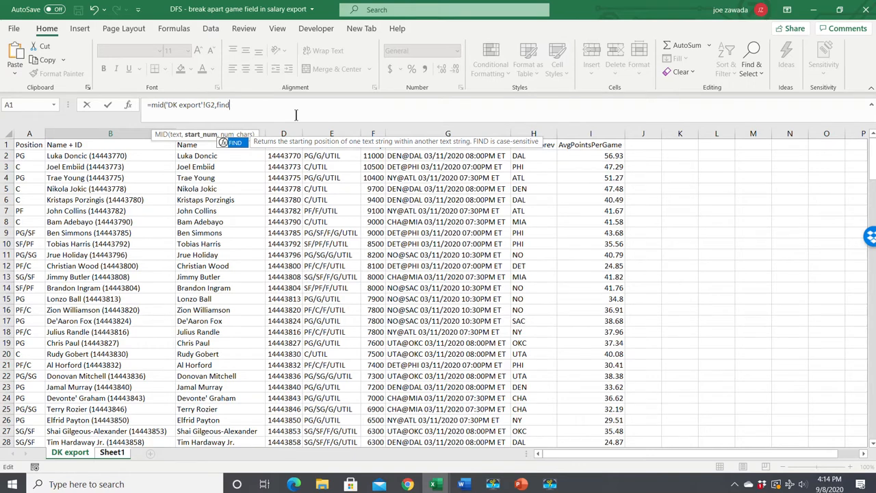
type("(")
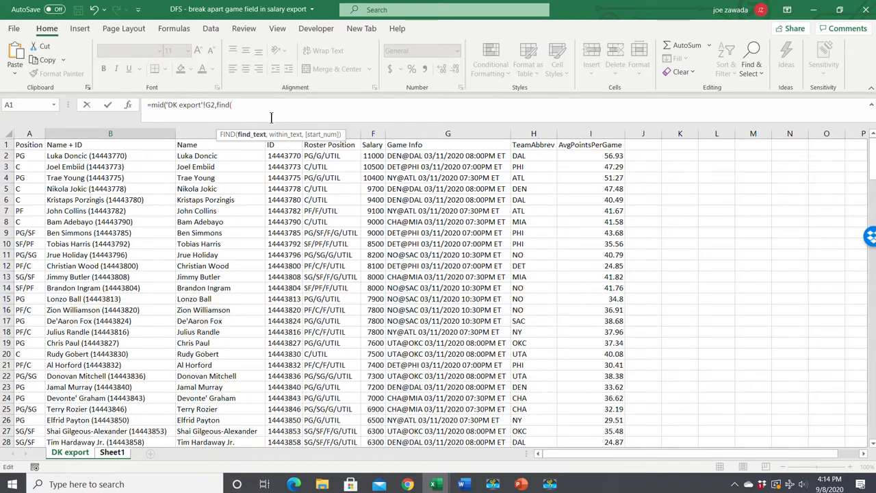
type("\" \",")
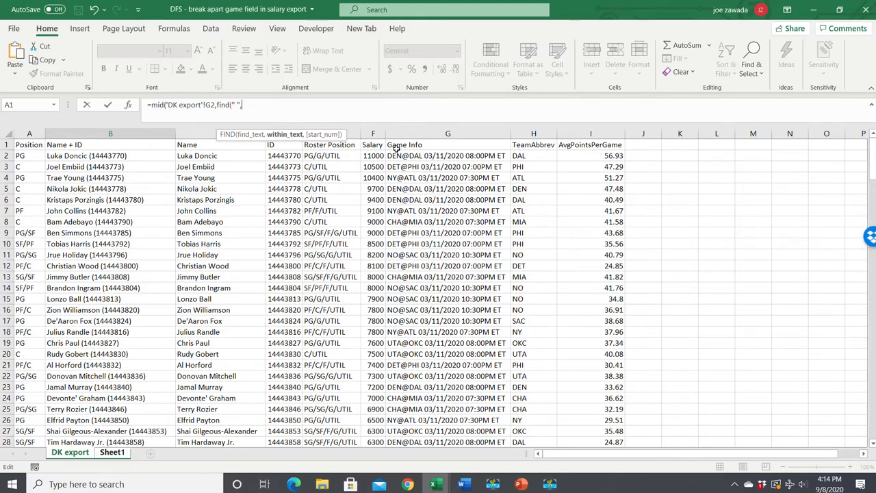
left_click(425, 155)
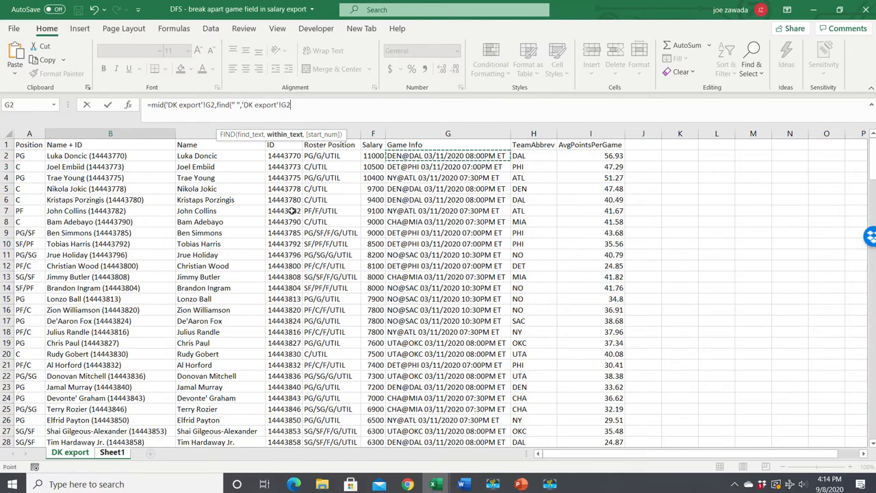
type(")+1")
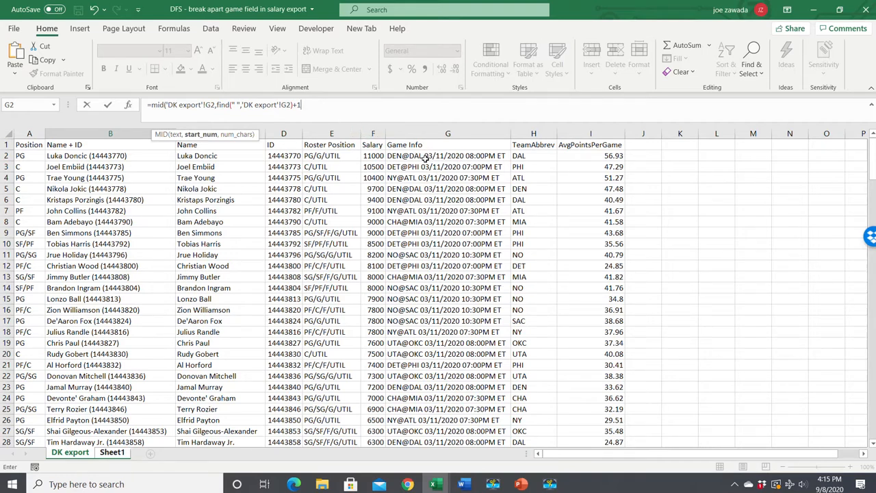
type(",10")
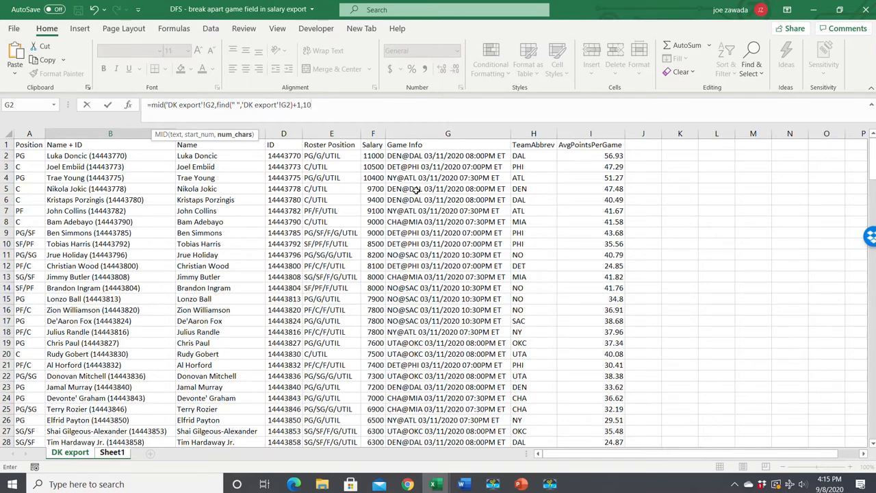
type(")")
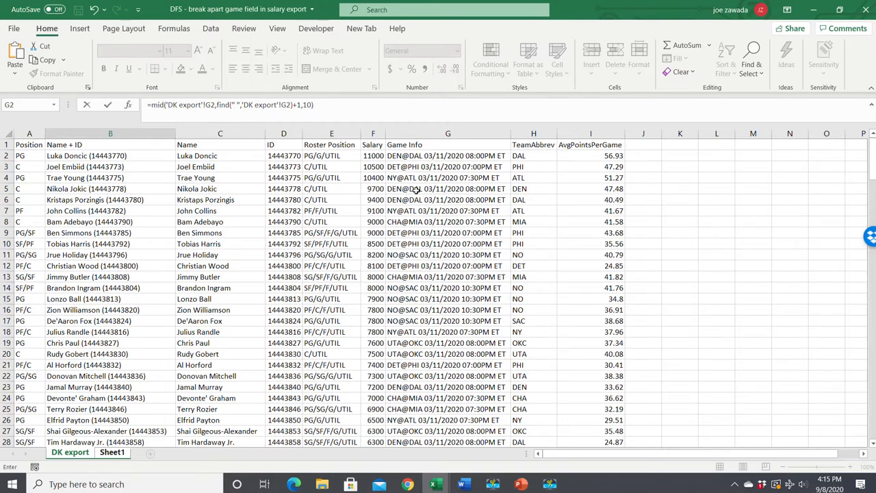
key("Return")
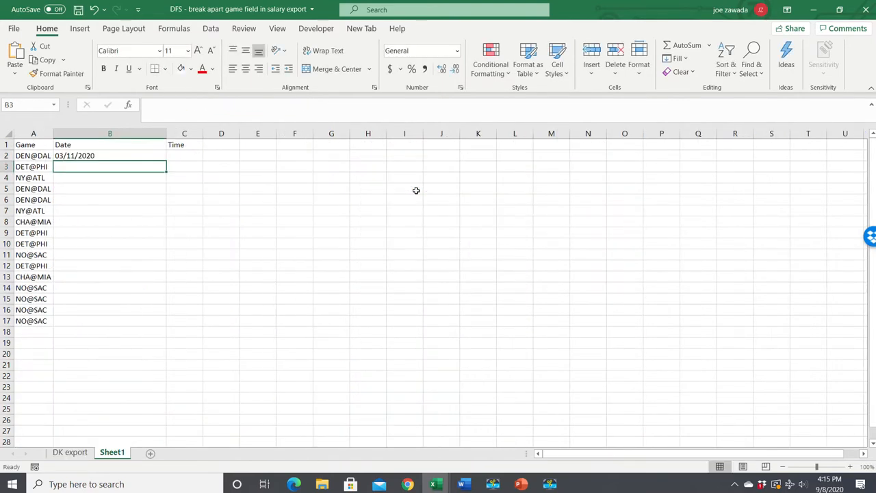
- Copy the date formula from B2 down through B17 and check it against the Game Info entries on the DK export sheet
left_click(110, 156)
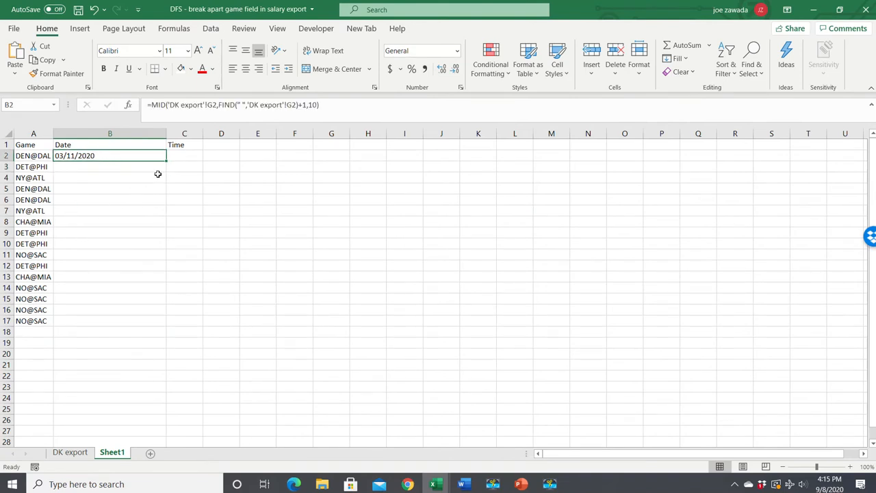
left_click_drag(166, 162, 162, 326)
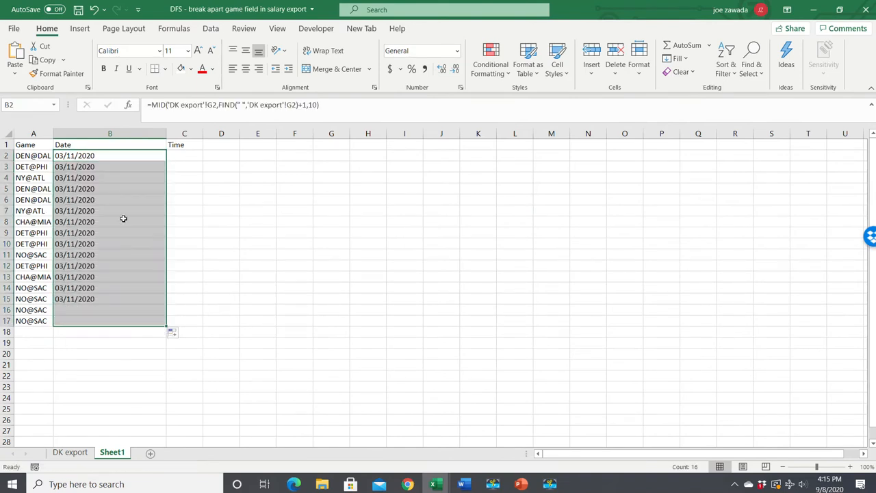
left_click(68, 203)
left_click(67, 225)
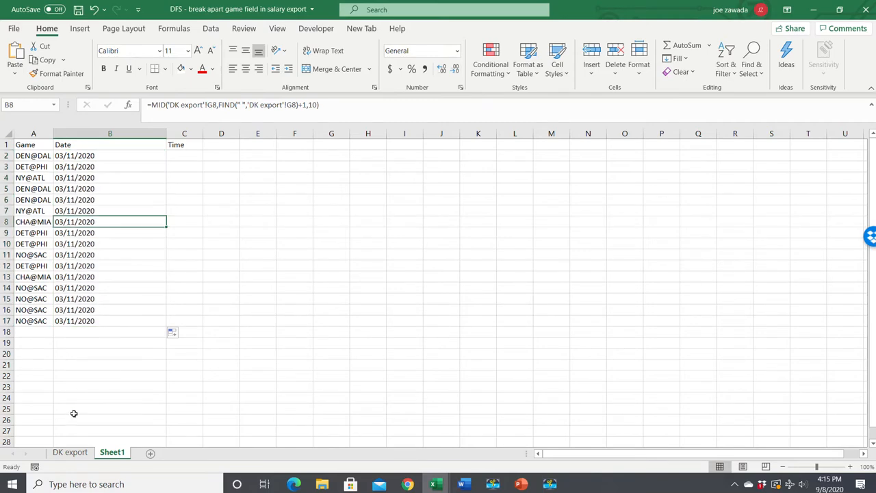
left_click(71, 452)
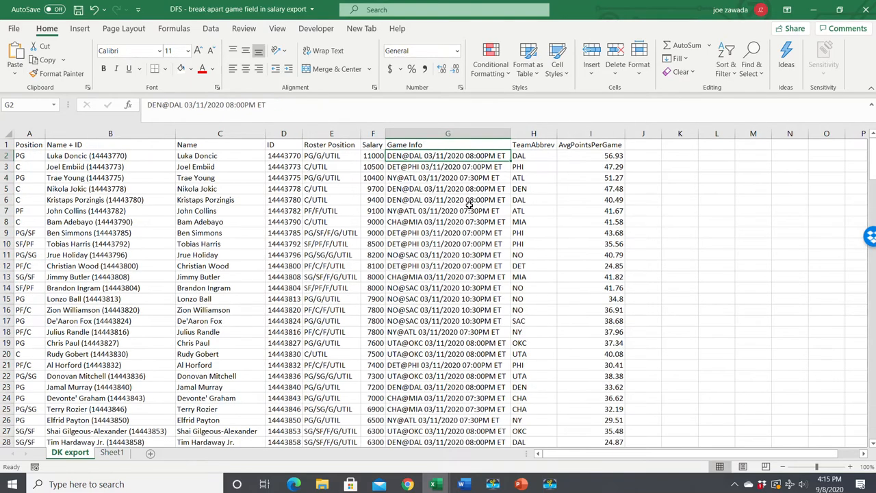
left_click(394, 211)
left_click(396, 177)
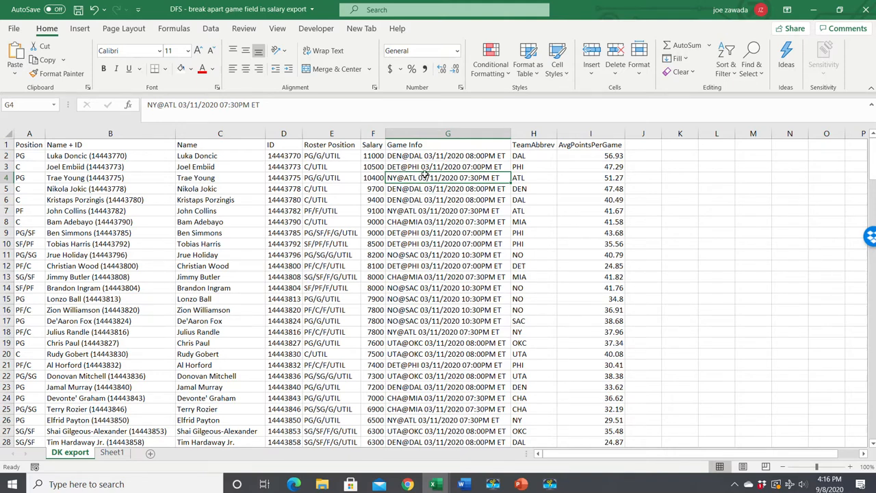
- Narrow the Date column on Sheet1 to sit closer to its contents
left_click(111, 453)
left_click(113, 159)
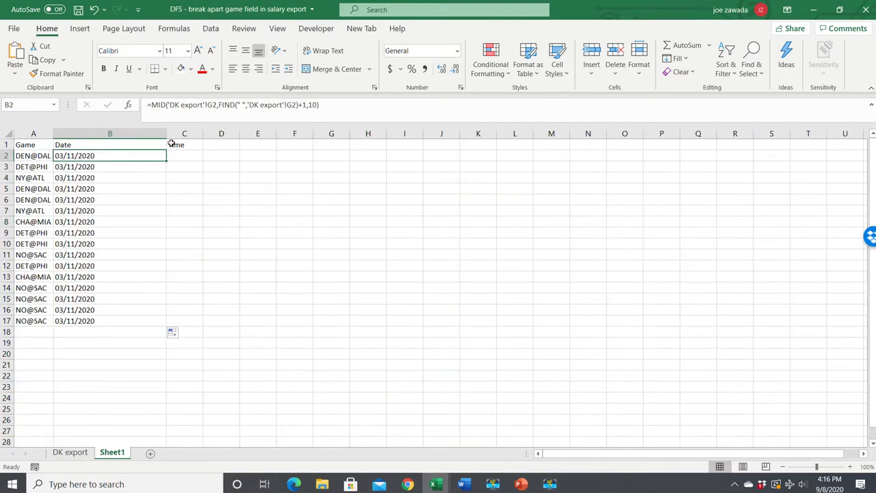
left_click_drag(167, 134, 113, 135)
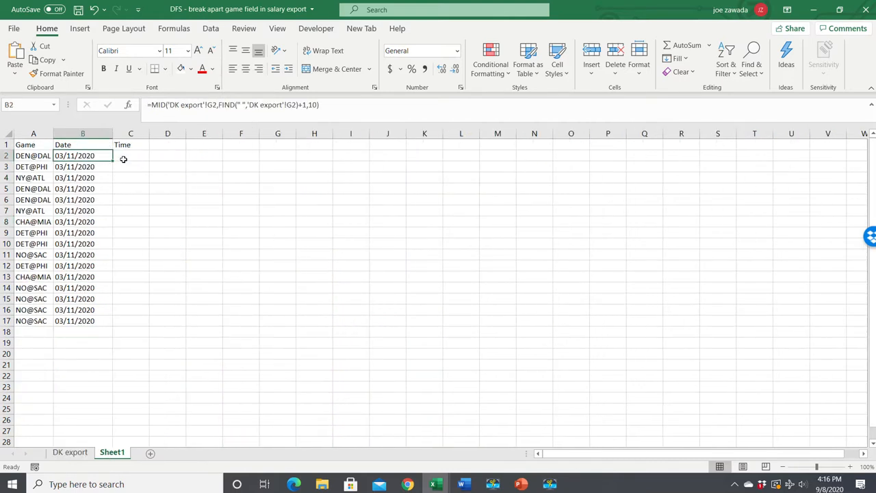
- Enter the formula =RIGHT('DK export'!G2,10) in cell C2 of Sheet1 to extract the time
left_click(138, 156)
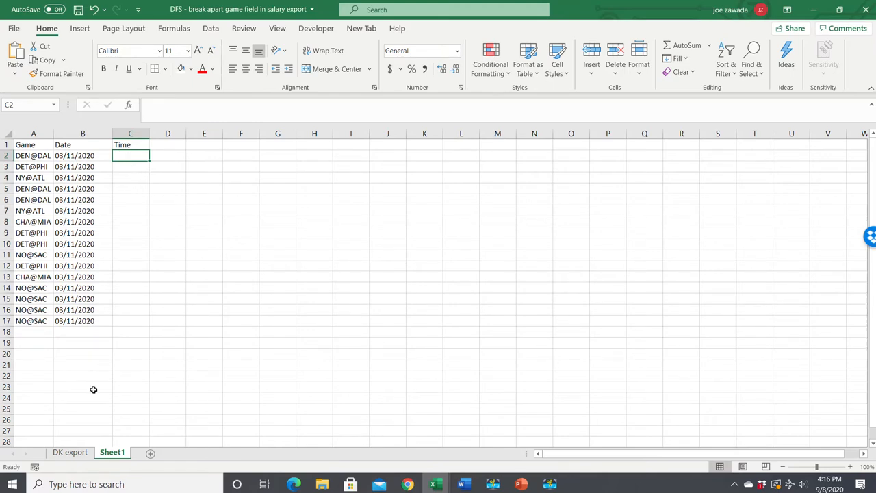
type("=")
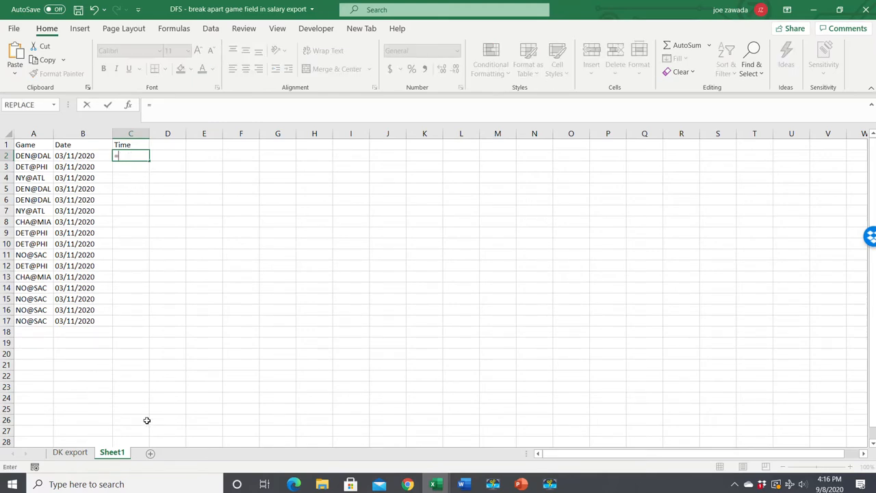
type("right(")
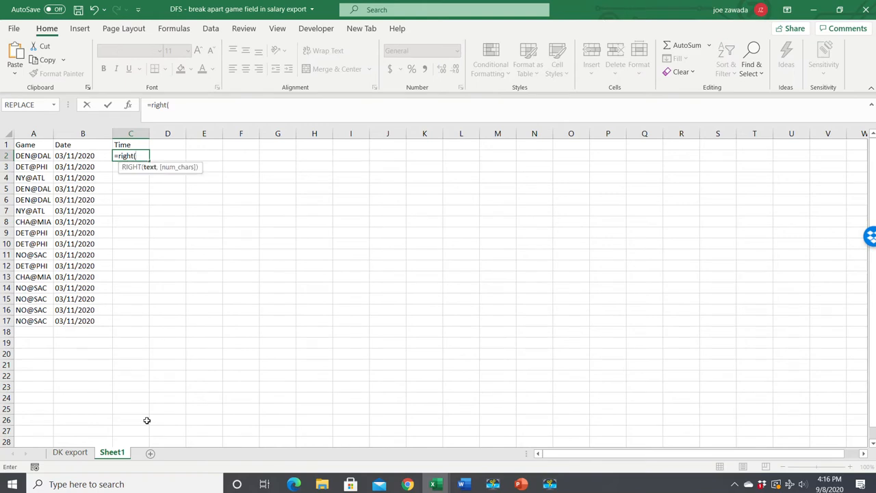
left_click(71, 453)
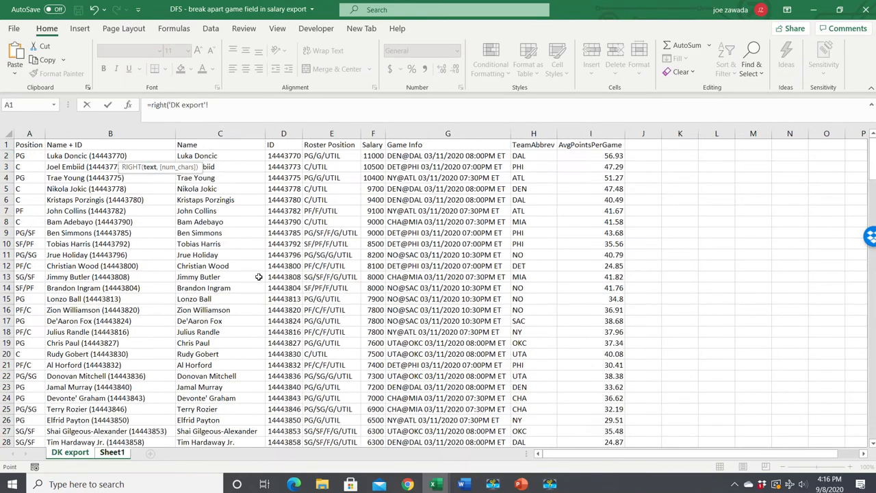
left_click(455, 156)
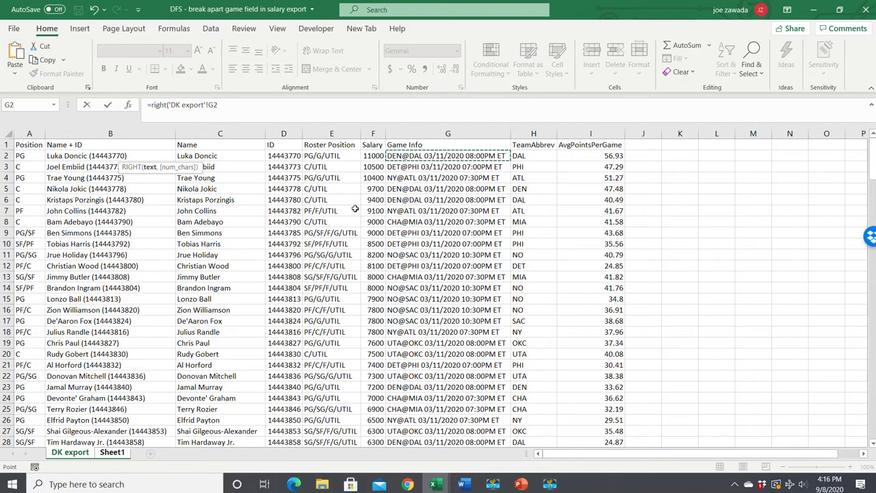
type(",")
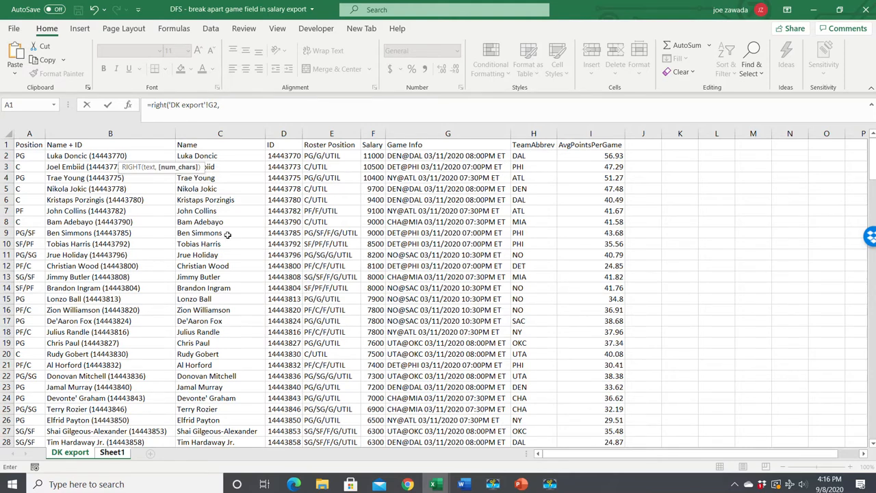
left_click(250, 104)
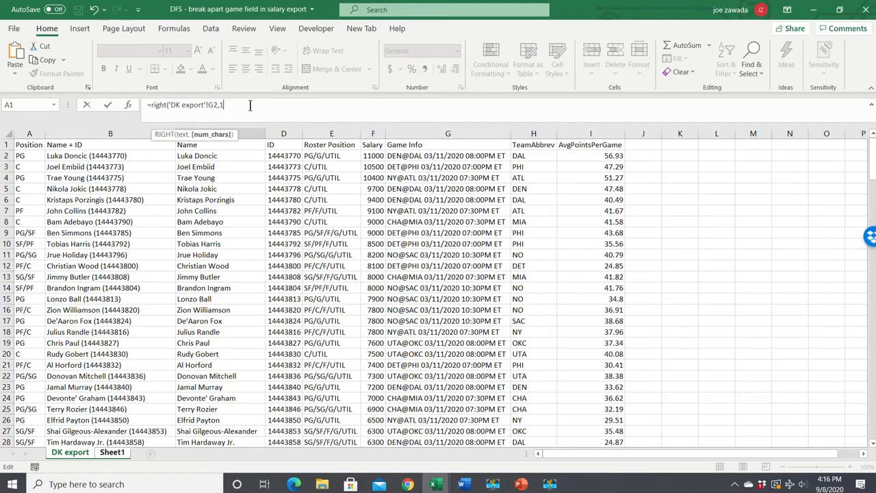
type(")")
key("Return")
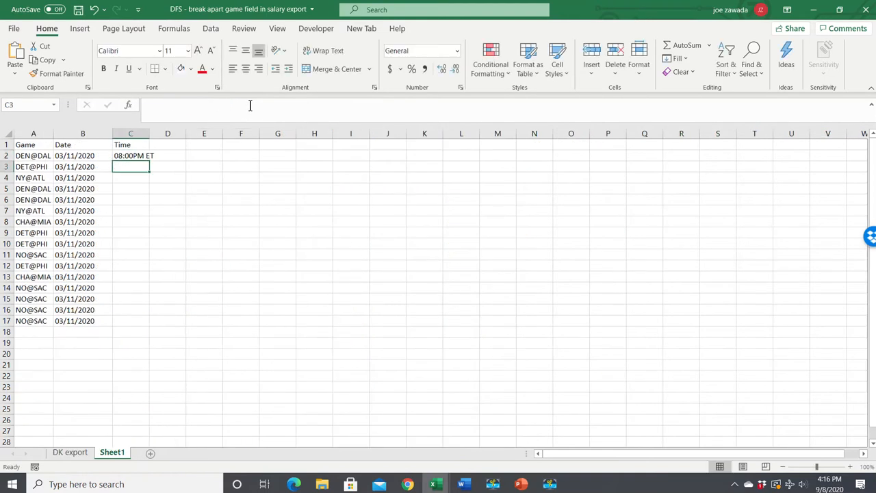
- Copy the time formula from C2 down through C17 and widen the Time column to fit its entries
left_click(139, 156)
left_click_drag(152, 162, 144, 328)
left_click(136, 221)
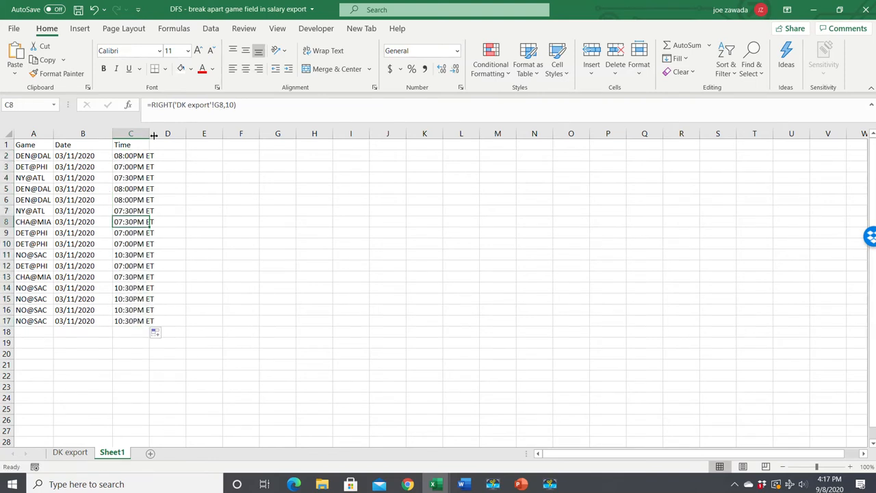
left_click_drag(146, 133, 166, 133)
- Review several extracted Time, Date and Game cells on Sheet1, and return to the source data on the DK export sheet
left_click(133, 199)
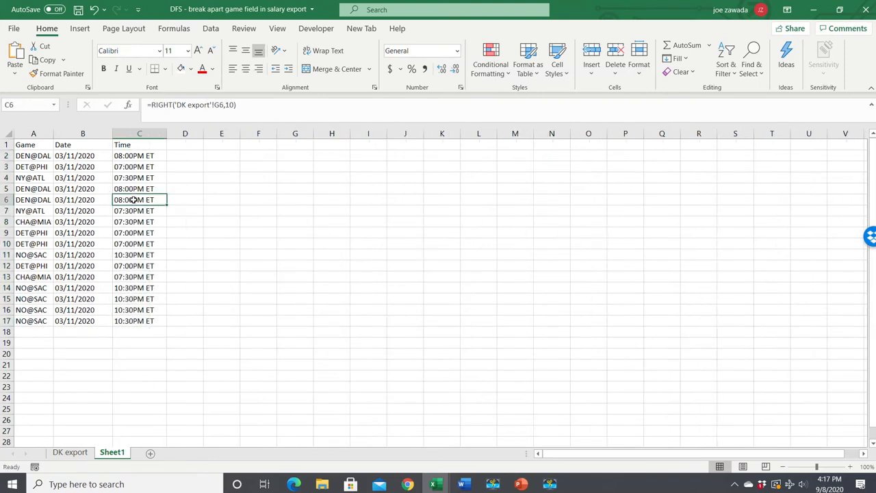
left_click(134, 244)
left_click(130, 277)
left_click(83, 256)
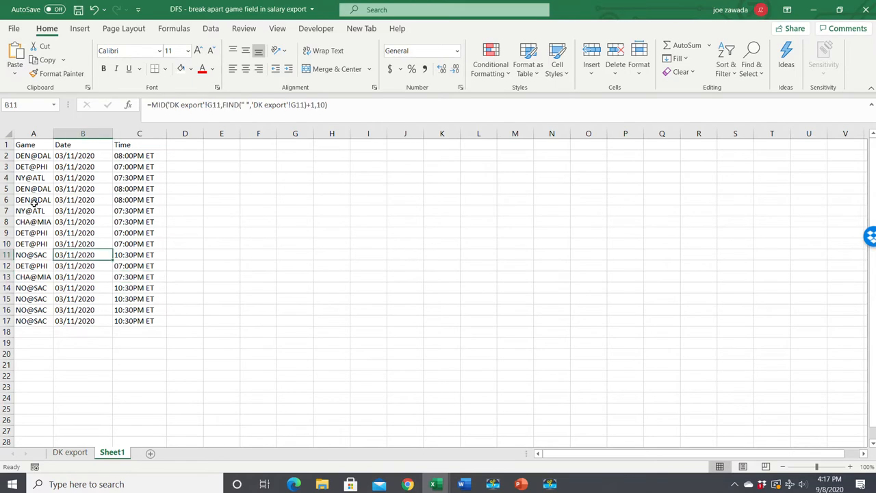
left_click(33, 200)
left_click(24, 156)
left_click(62, 308)
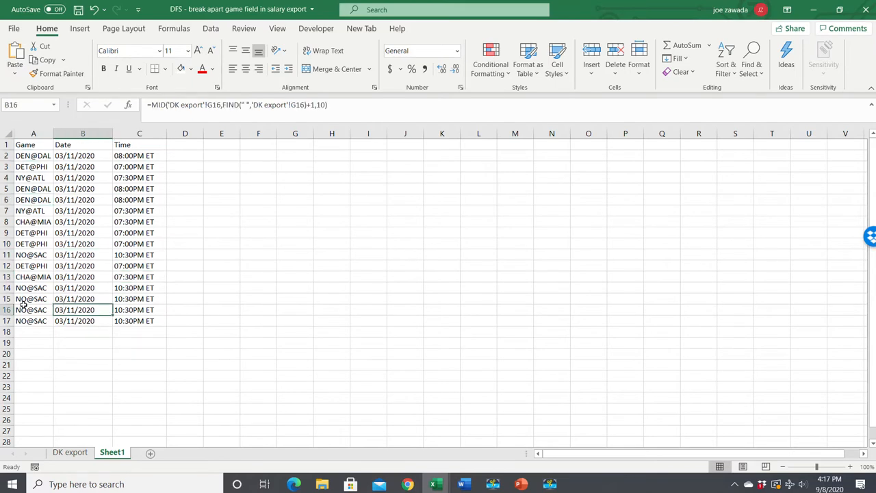
left_click(23, 299)
left_click(68, 452)
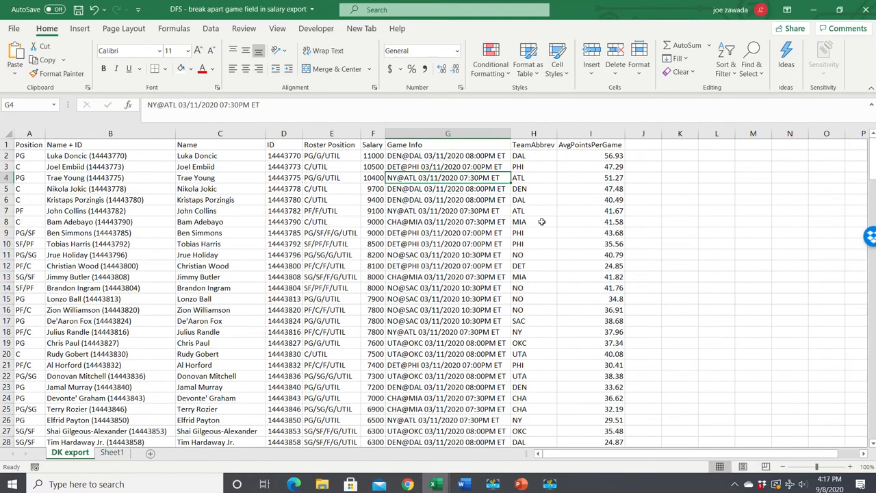
- Compare the Game Info entries on the DK export sheet with the separate Game, Date and Time values on Sheet1
left_click(534, 177)
left_click(455, 222)
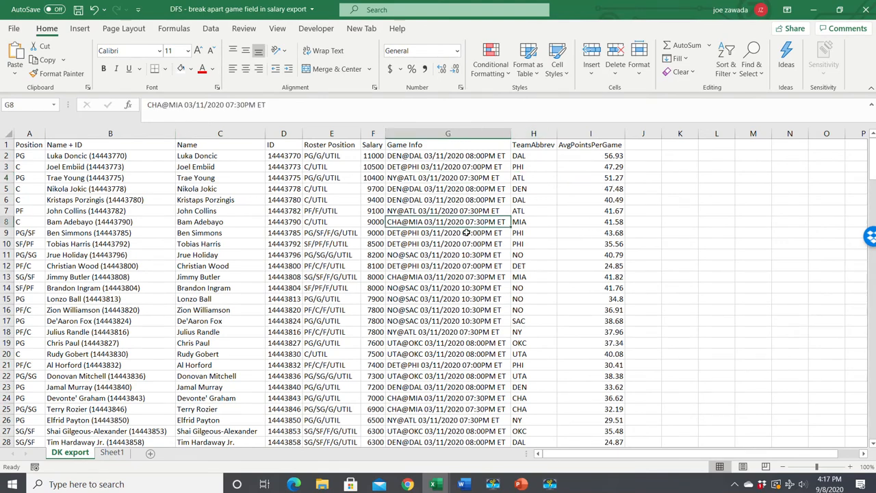
left_click(112, 453)
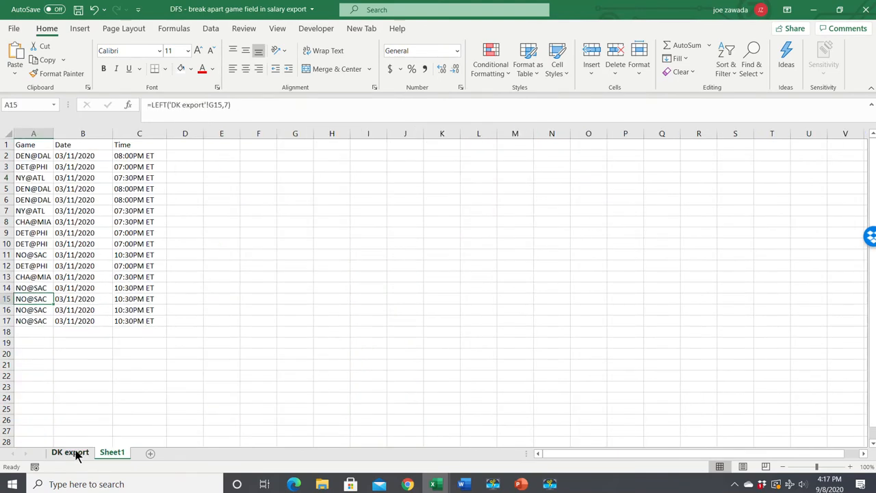
left_click(68, 453)
left_click(451, 157)
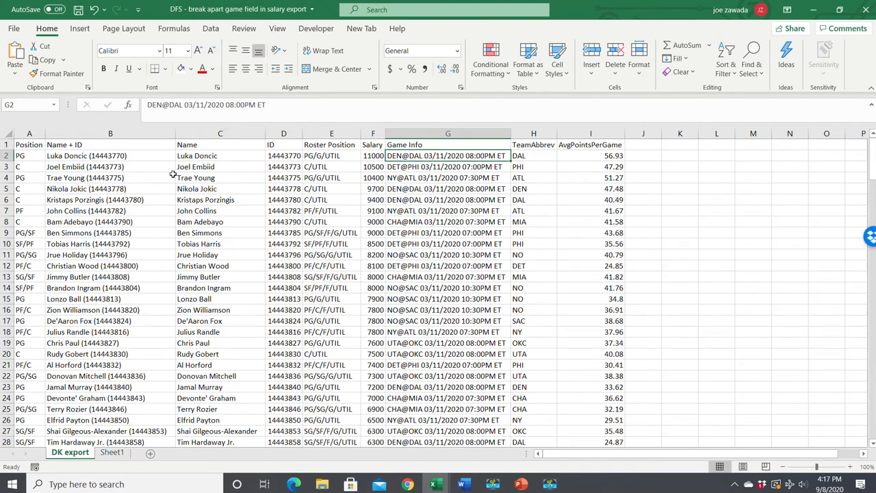
left_click(112, 452)
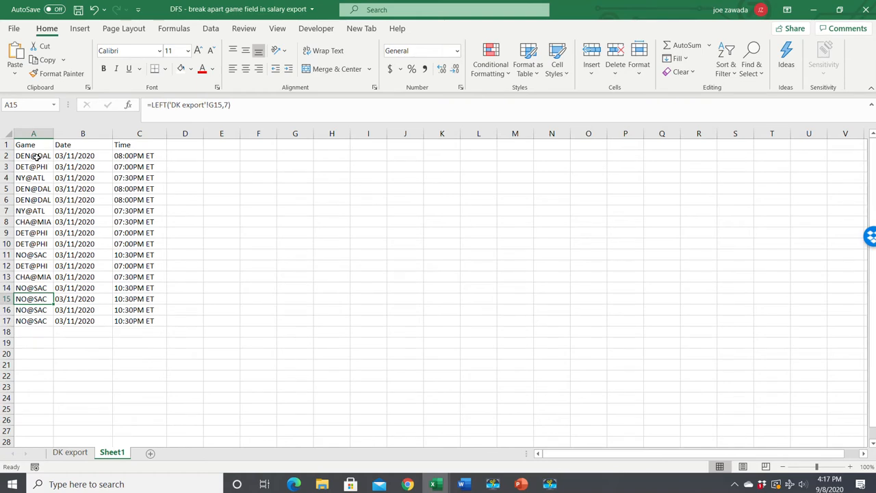
left_click(119, 157)
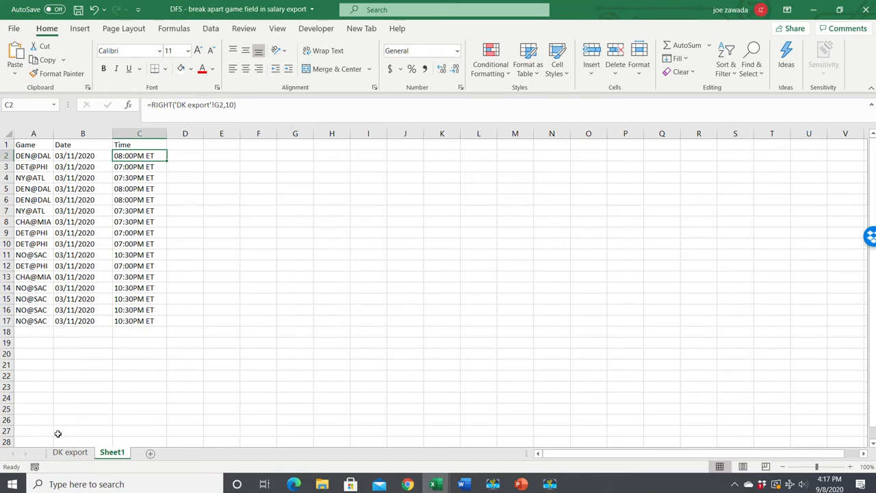
left_click(69, 453)
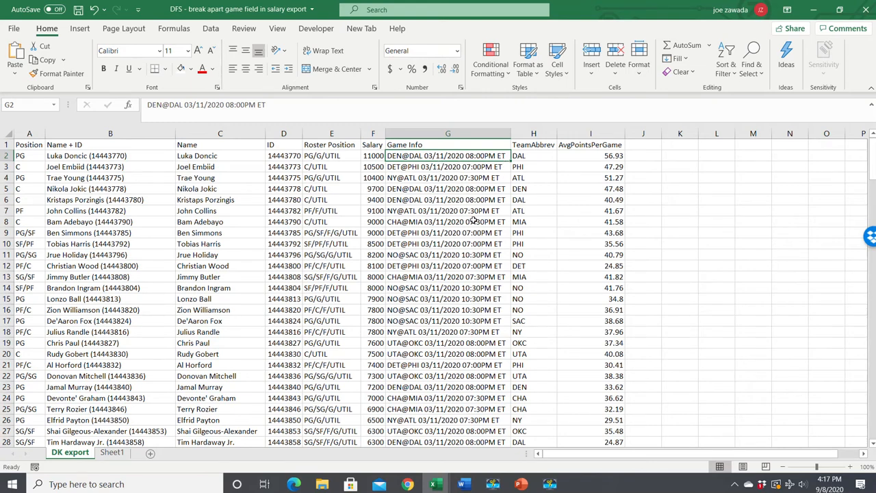
- Check the RIGHT formulas in several Time cells on Sheet1, along with the LEFT formula in Game cell A2
left_click(112, 452)
left_click(135, 178)
left_click(134, 233)
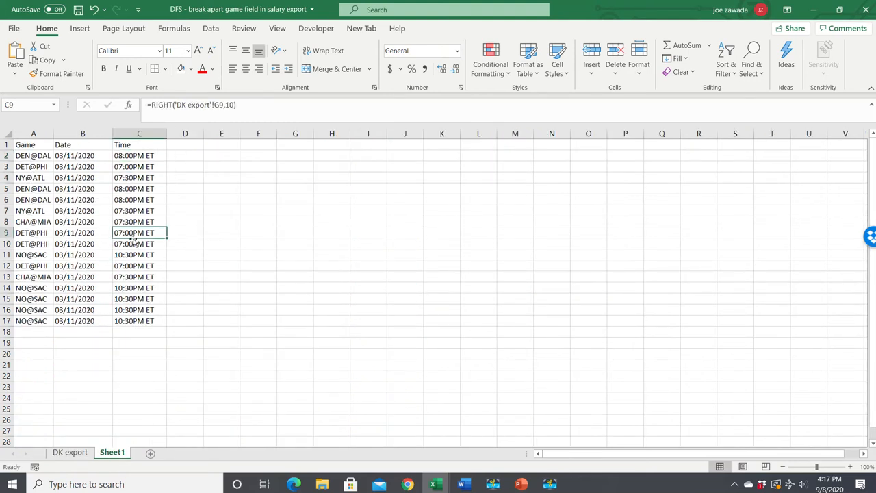
left_click(134, 319)
left_click(137, 256)
left_click(134, 213)
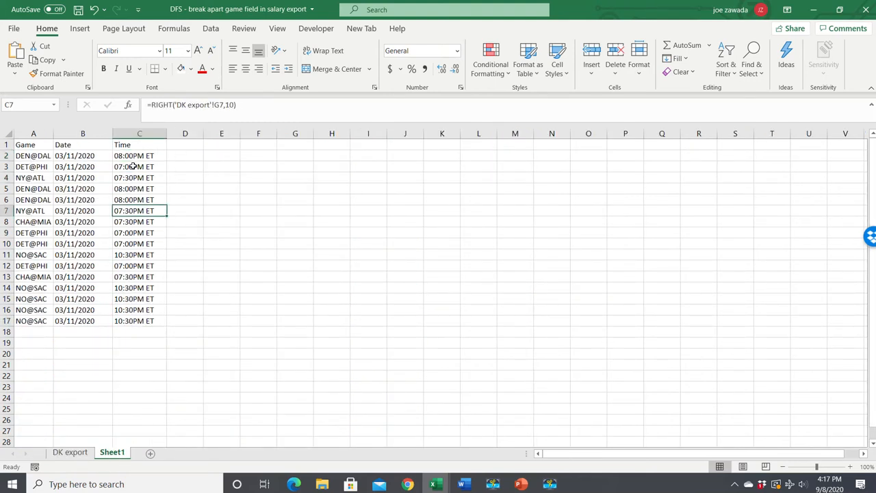
left_click(133, 166)
left_click(133, 155)
left_click(26, 155)
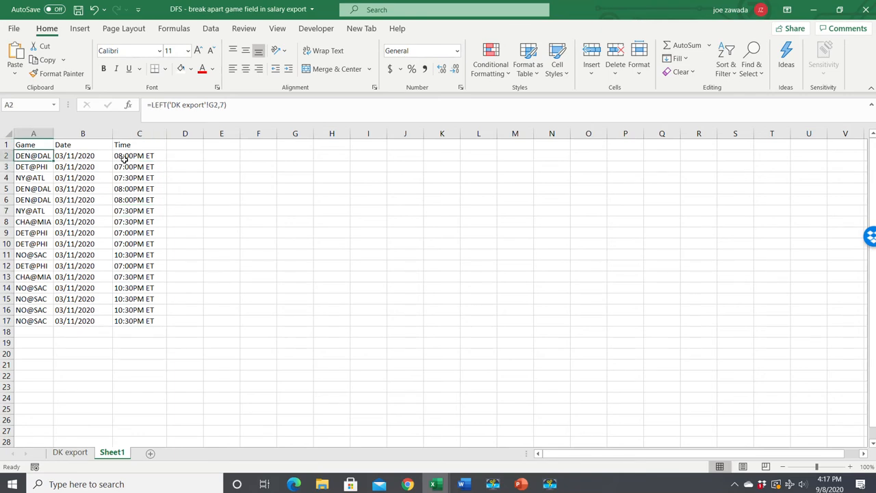
left_click(124, 158)
left_click(124, 175)
left_click(125, 214)
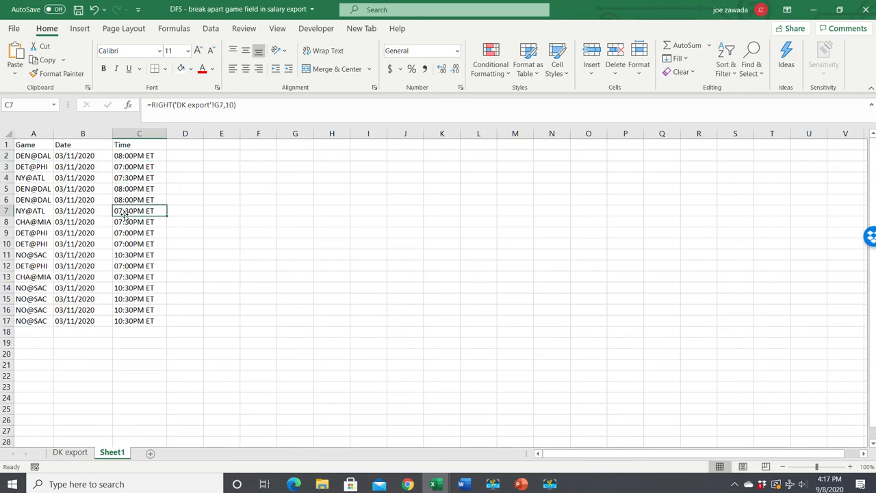
- Inspect the MID and FIND formulas in Date cells B2 and B4 on Sheet1
left_click(81, 157)
left_click(75, 181)
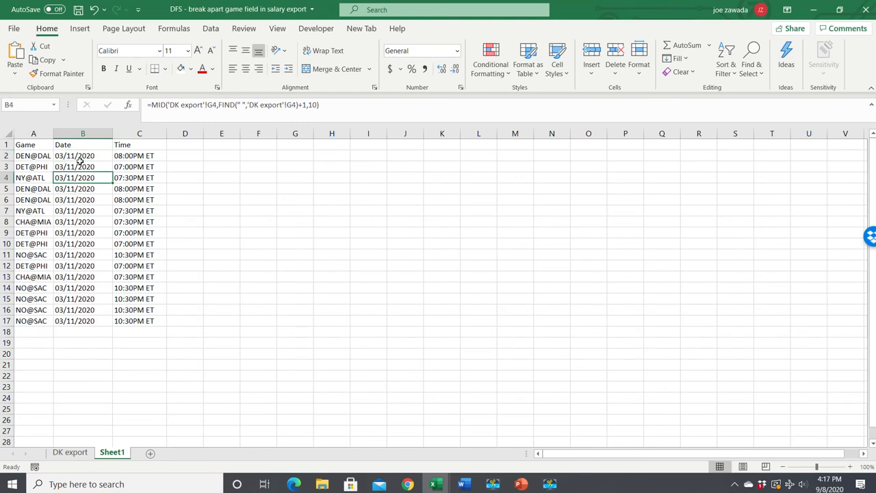
left_click(81, 160)
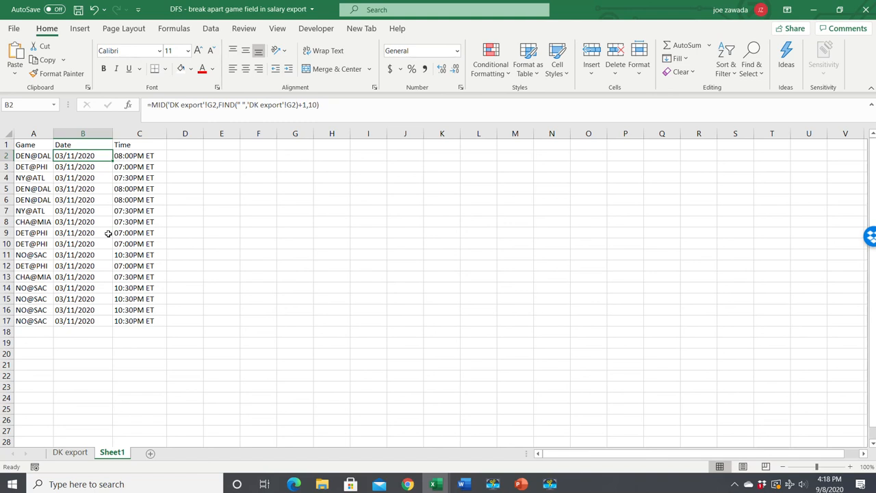
left_click(552, 487)
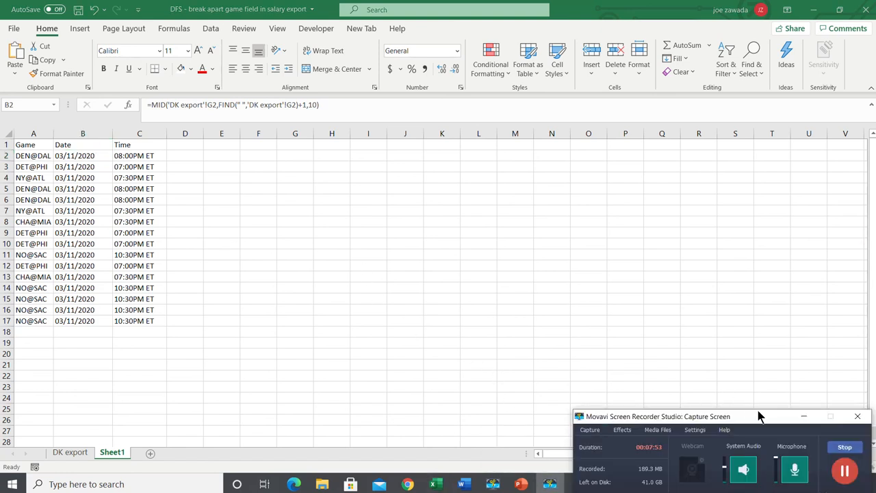